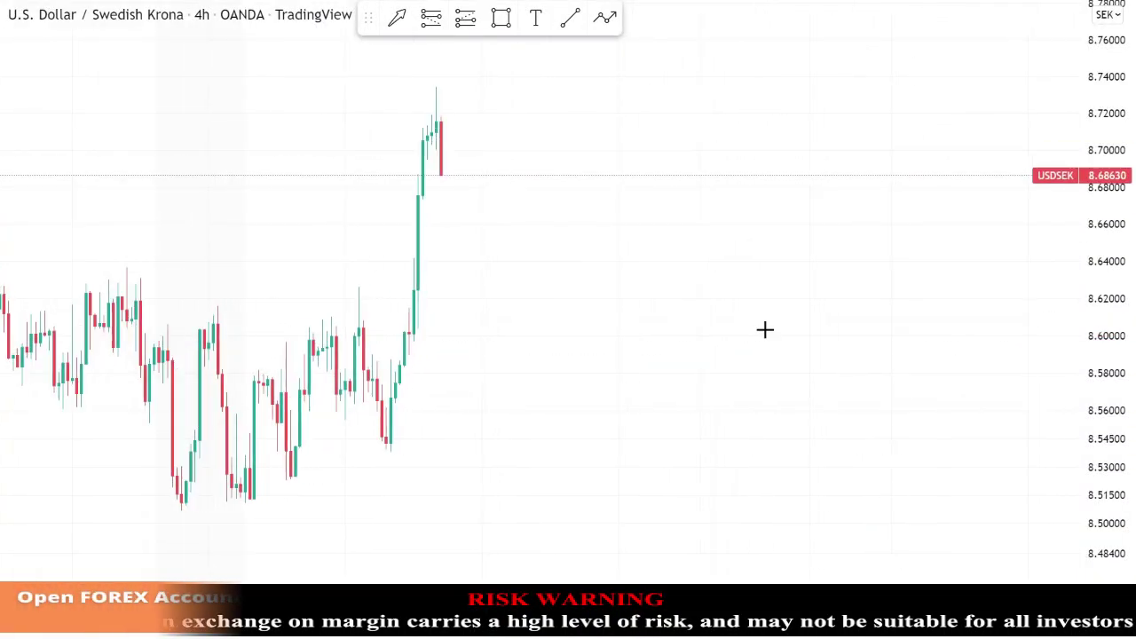
Draw a resistance rectangle from 9.16209 to 9.18362 at the recent highs and a support rectangle from 9.02224 to about 8.994 at the next low
left_click_drag(1084, 158, 1084, 296)
left_click_drag(883, 266, 866, 461)
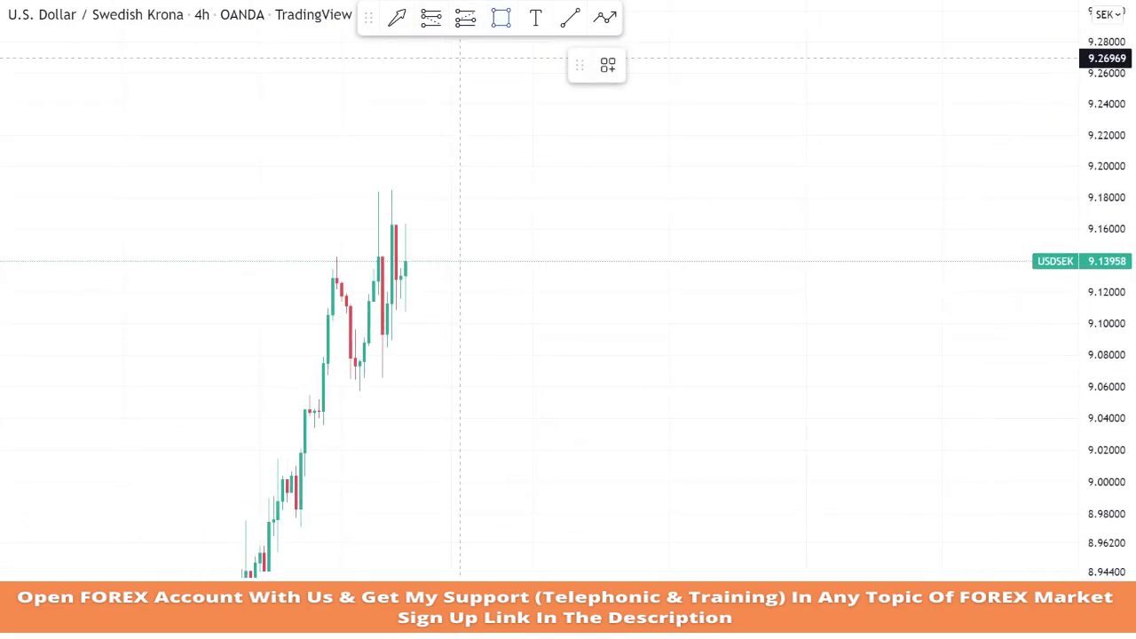
left_click(360, 225)
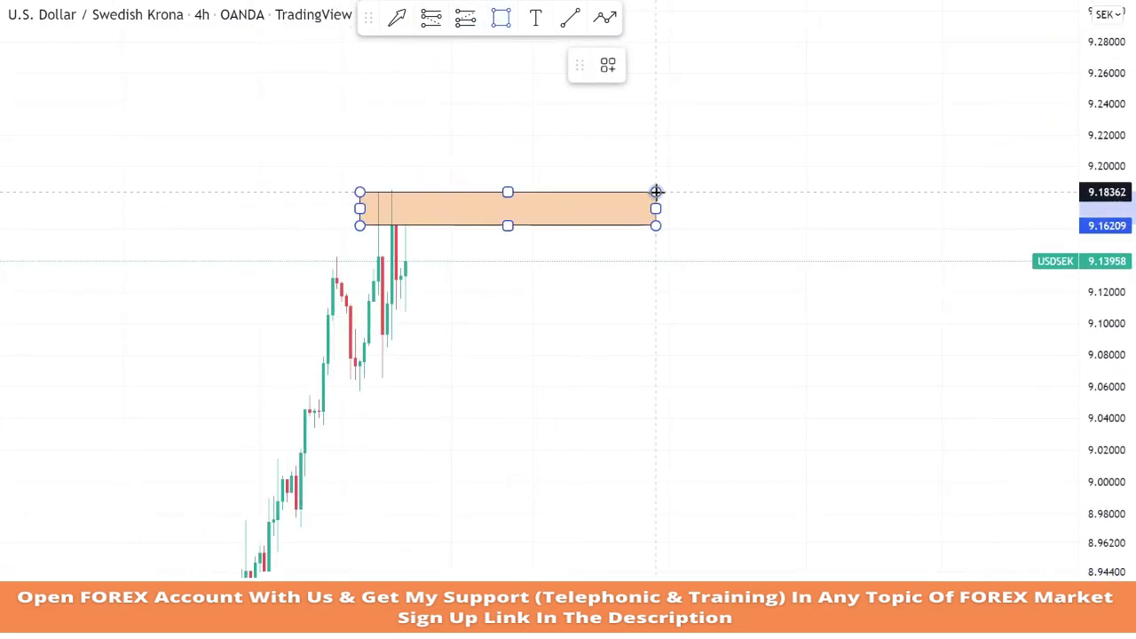
left_click(656, 191)
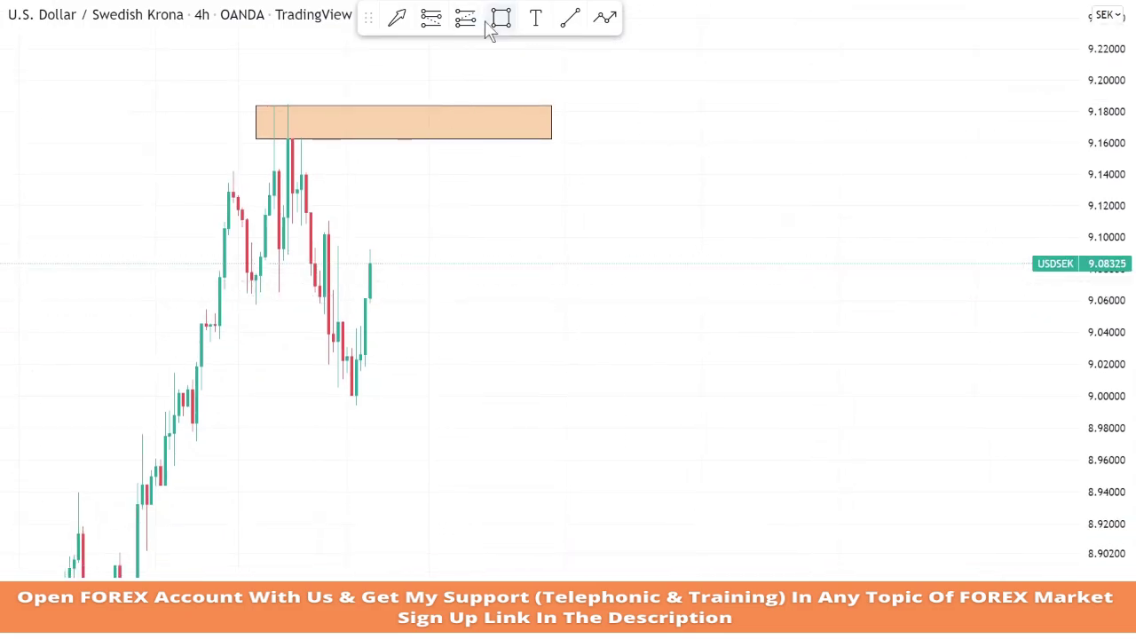
left_click(317, 361)
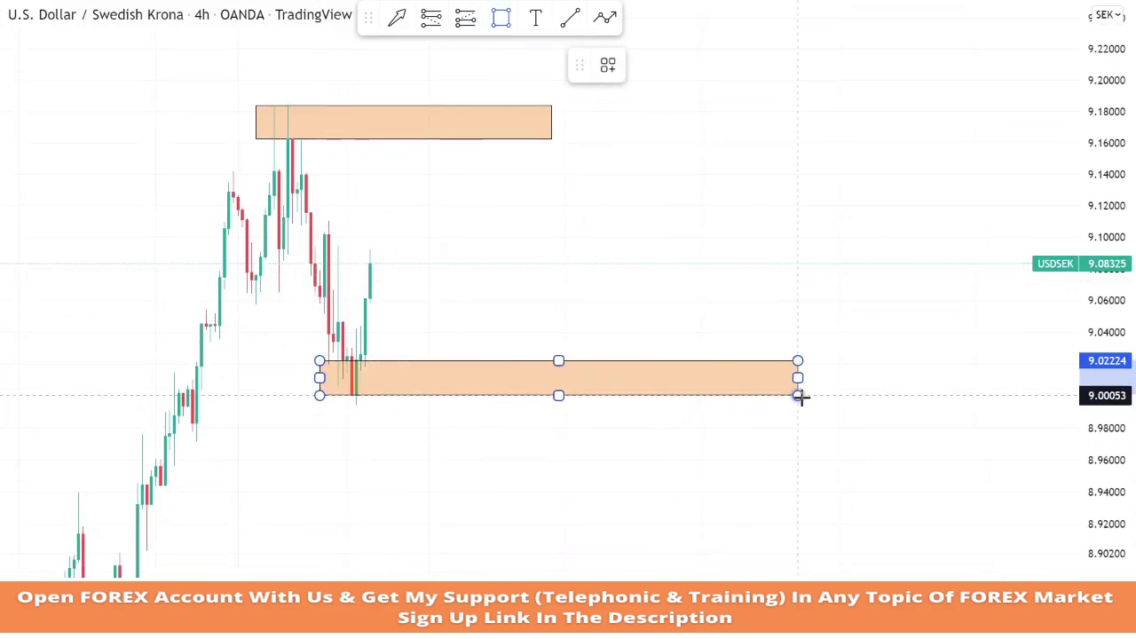
left_click(839, 406)
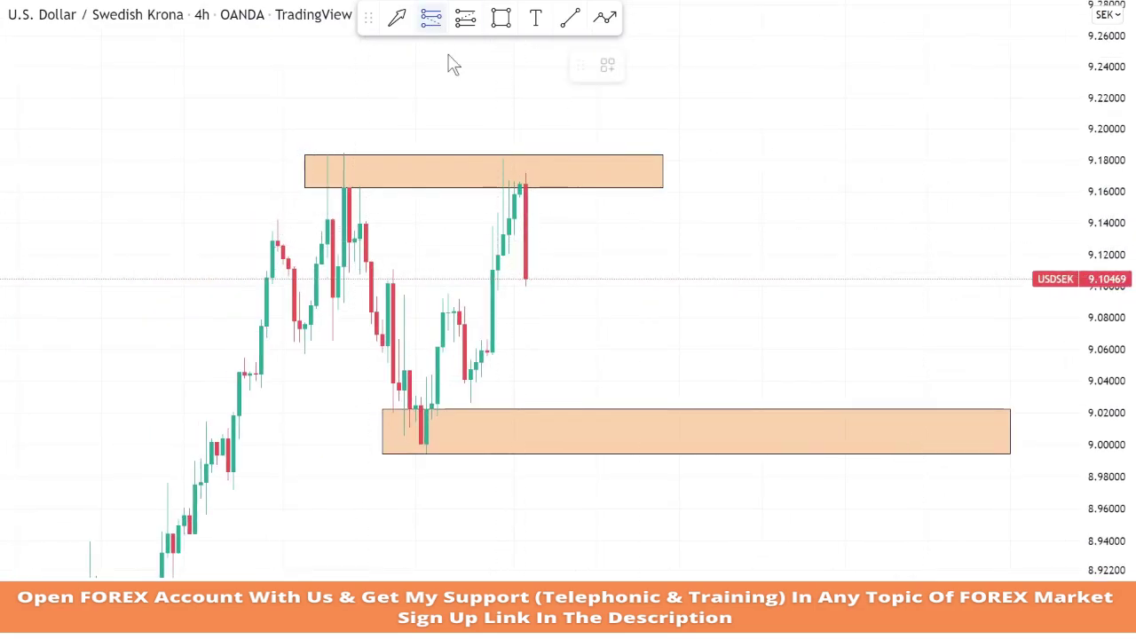
Place a short position at 9.11467 on the red rejection candle, with the stop at 9.18476 and the target at 8.97388
left_click(525, 263)
left_click_drag(526, 118, 526, 153)
left_click_drag(530, 409, 561, 486)
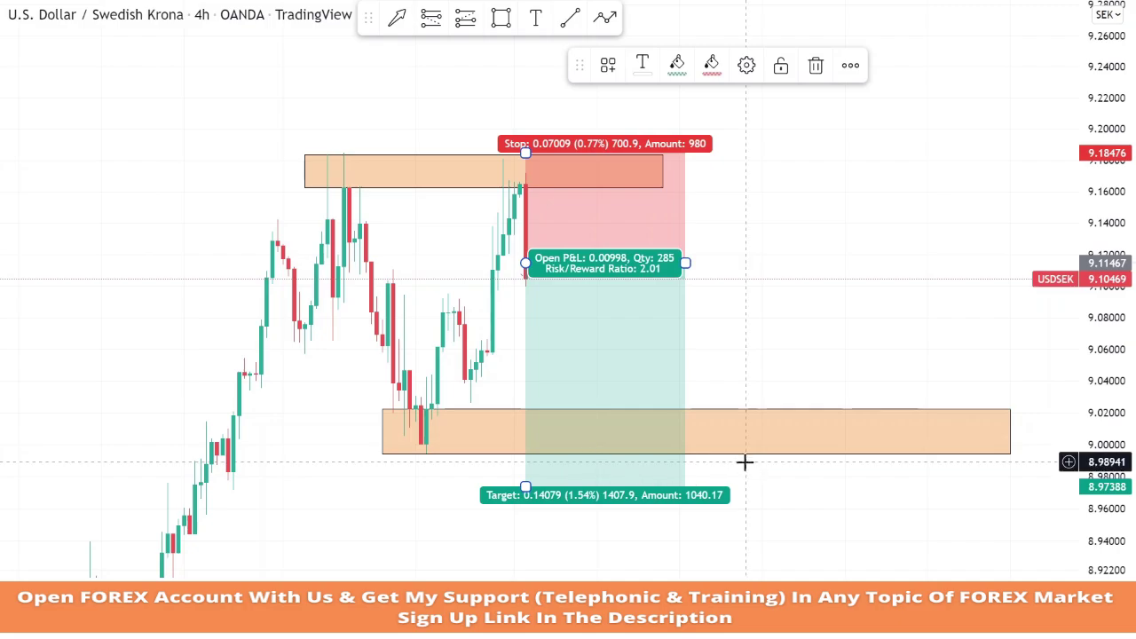
Adjust the short position to an entry of 9.10454 and a target of 8.94399
scroll(745, 462, "up", 1)
left_click_drag(470, 262, 471, 278)
left_click(761, 345)
left_click_drag(482, 414, 486, 461)
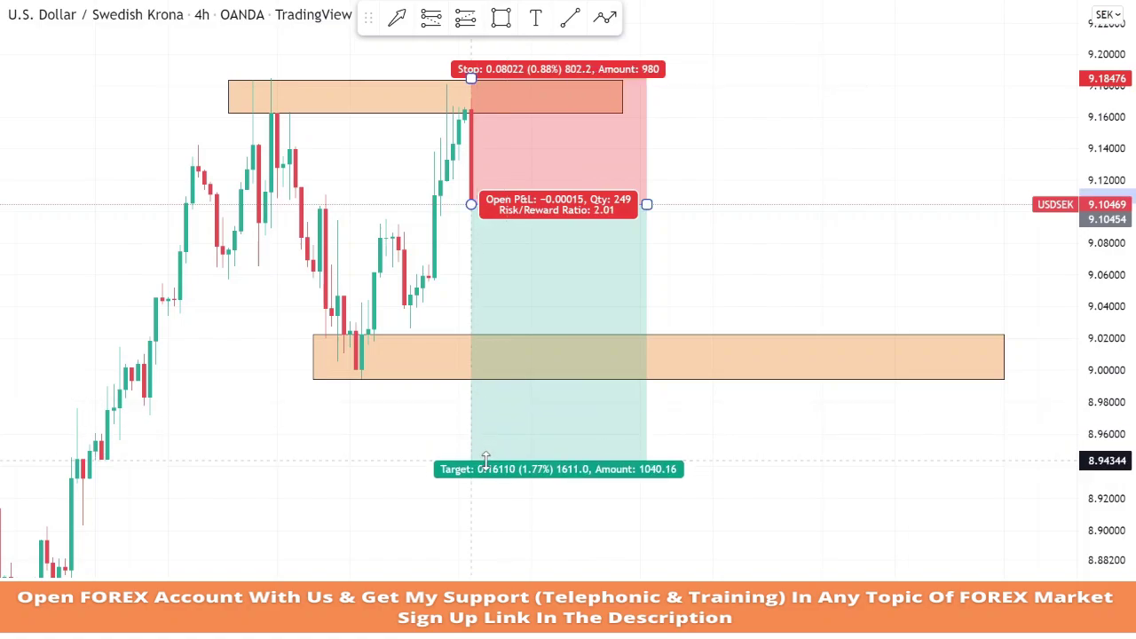
left_click(741, 256)
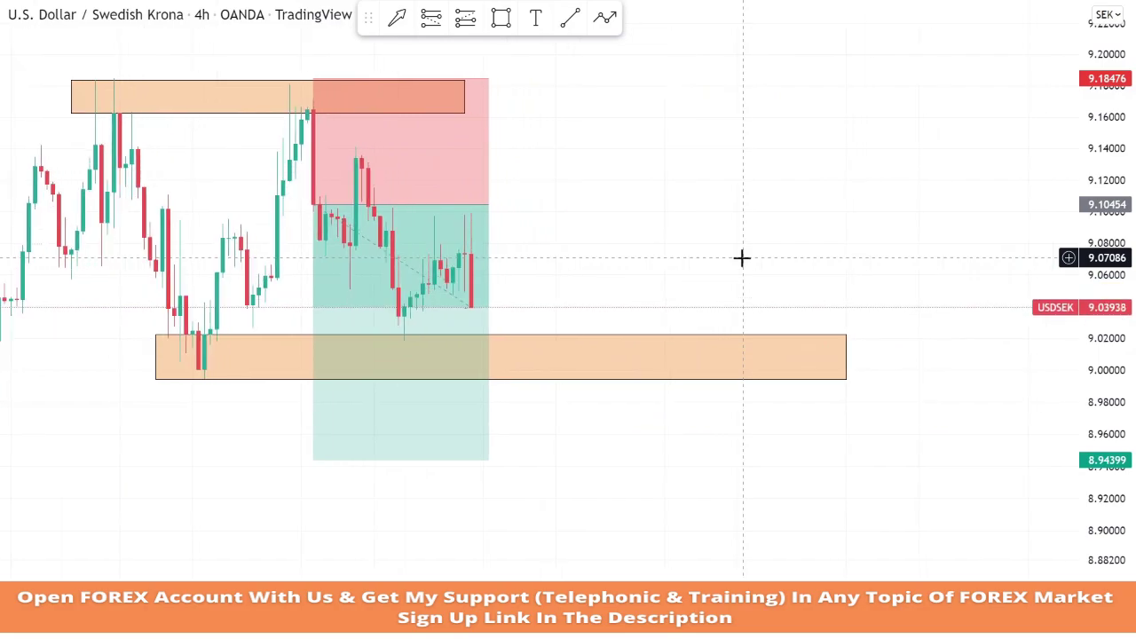
Extend the short position's width repeatedly so it keeps covering the new candles as price develops
scroll(742, 258, "down", 3)
left_click_drag(1106, 222, 1107, 320)
scroll(700, 216, "up", 2)
left_click_drag(558, 235, 757, 226)
left_click(787, 223)
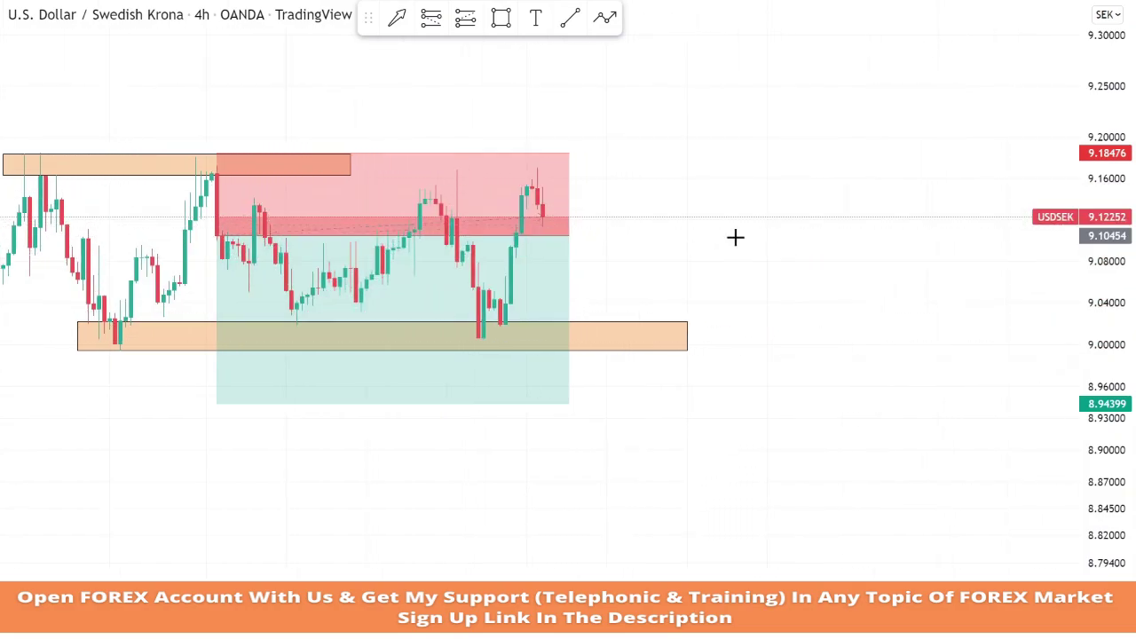
left_click(568, 235)
left_click_drag(568, 236, 776, 236)
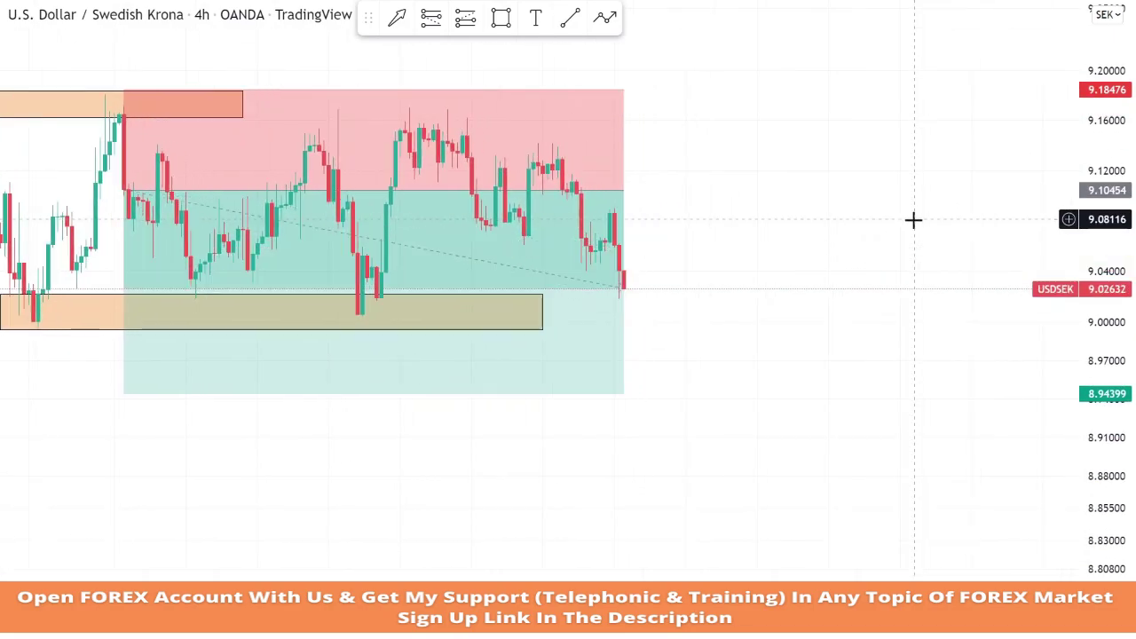
left_click_drag(624, 203, 814, 199)
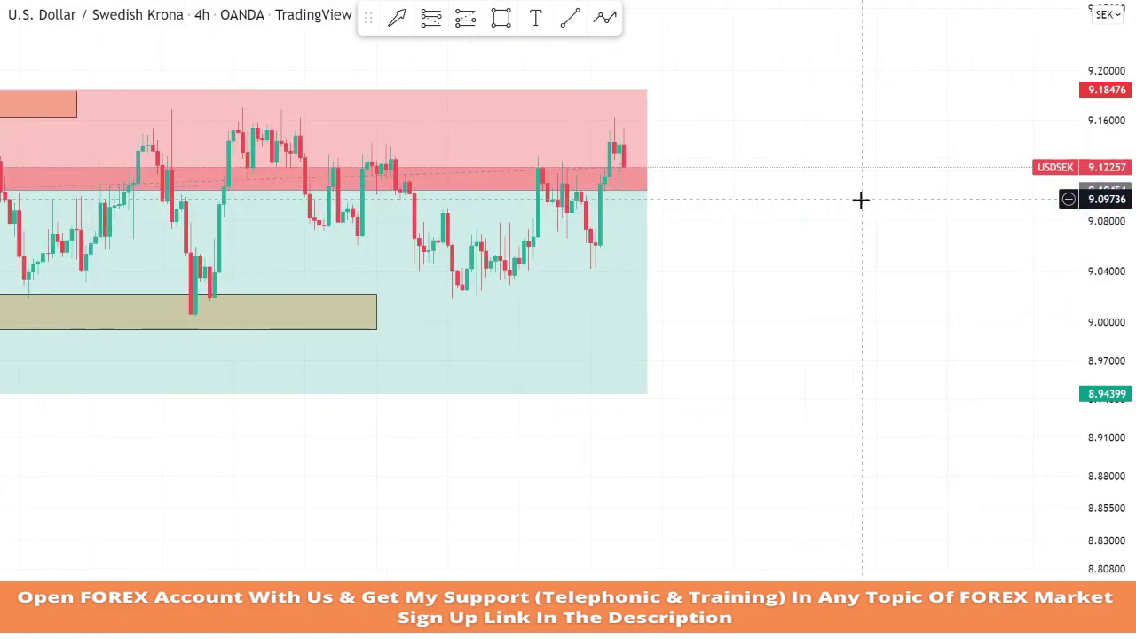
scroll(982, 249, "down", 1)
left_click_drag(690, 192, 901, 204)
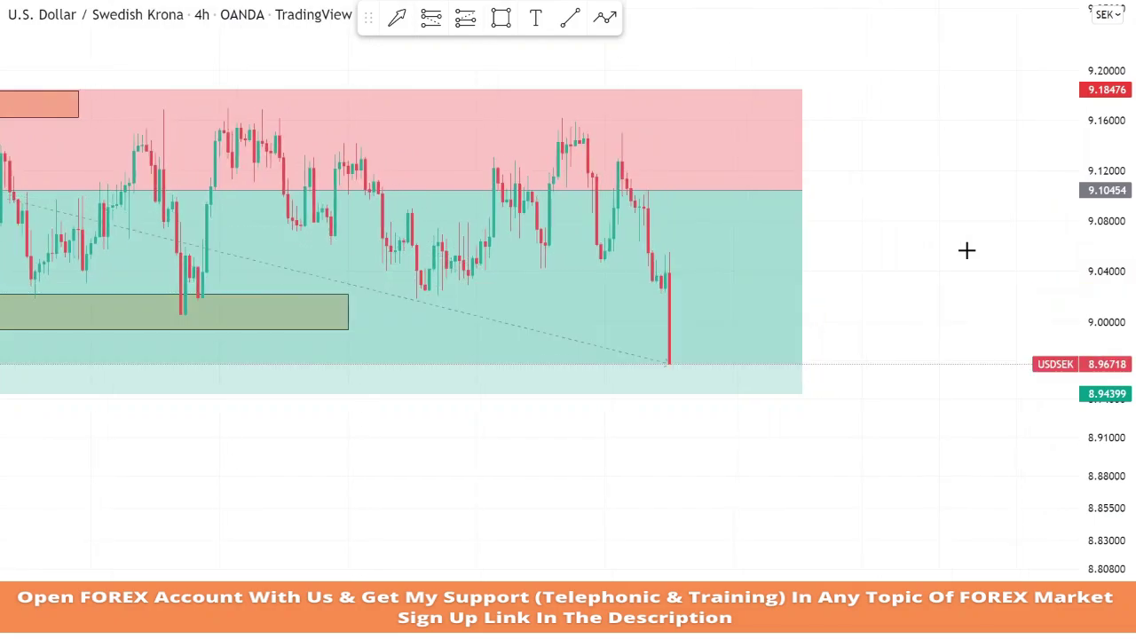
Remove the short position from the chart
scroll(957, 254, "down", 3)
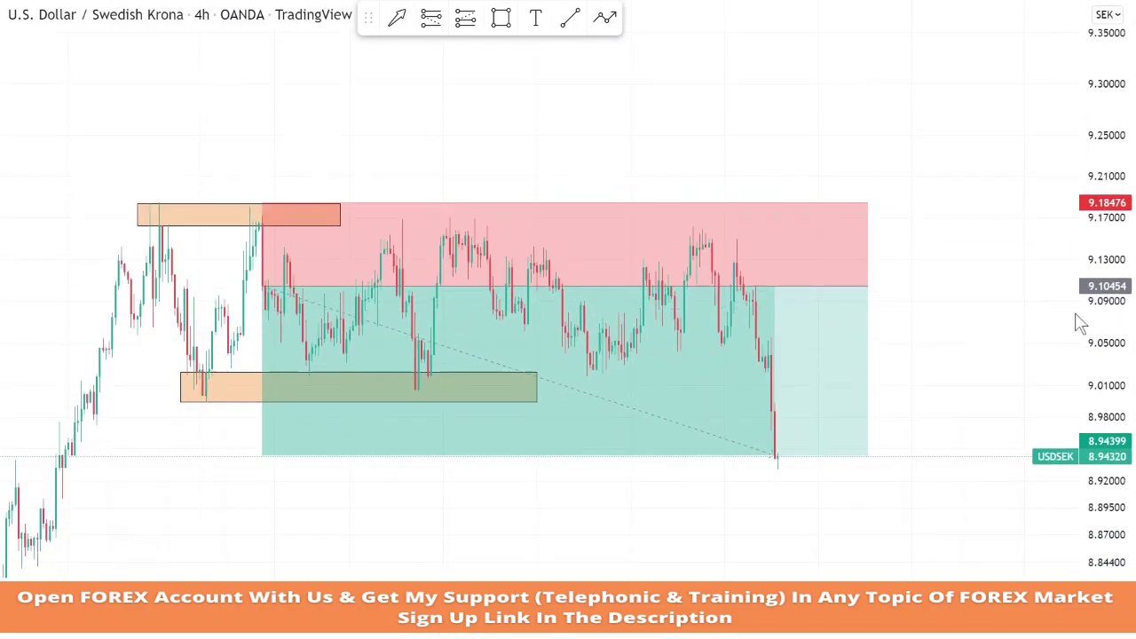
left_click(826, 371)
right_click(758, 341)
left_click(800, 573)
Draw a resistance rectangle from about 9.144 to 9.162 across the highs that precede the latest drop
left_click_drag(1042, 354, 1118, 182)
scroll(948, 289, "up", 2)
left_click_drag(948, 289, 585, 188)
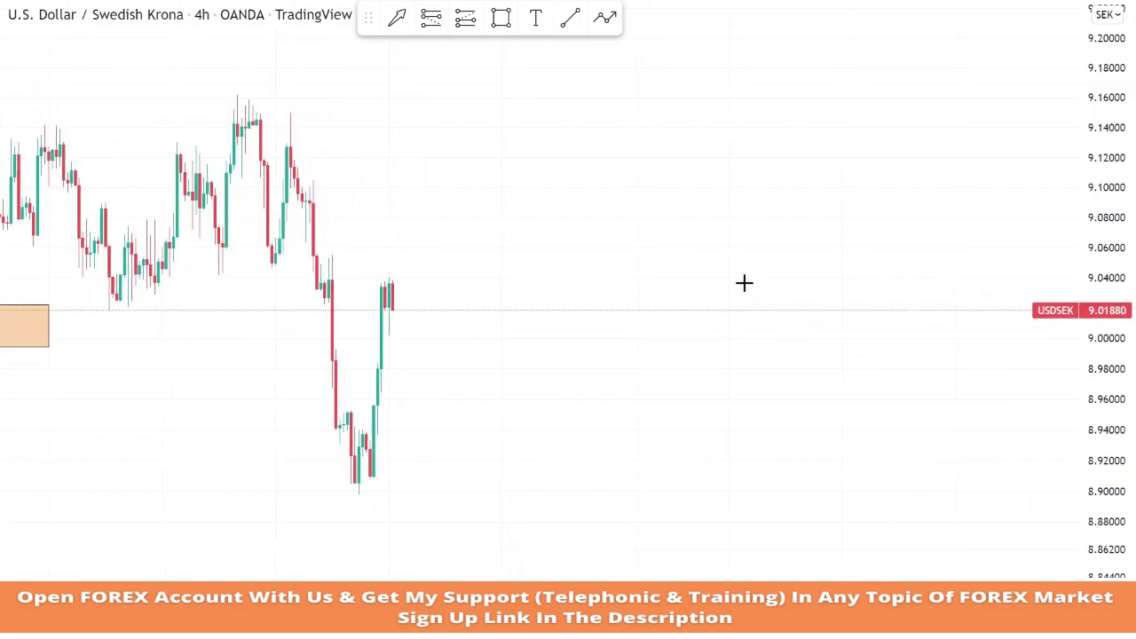
left_click_drag(744, 283, 795, 338)
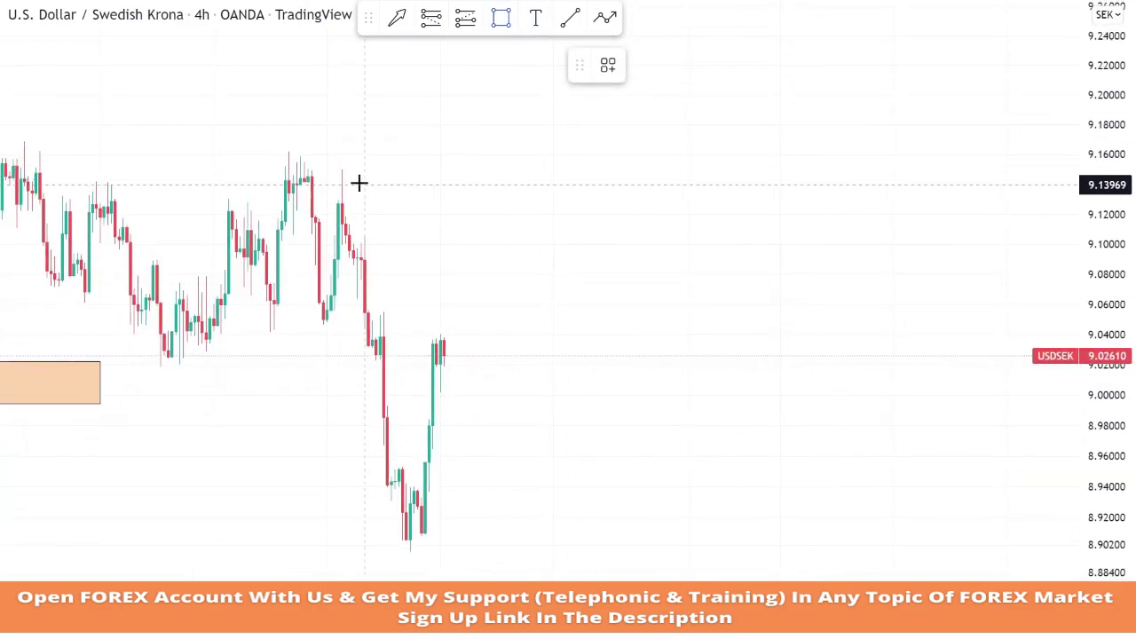
left_click_drag(265, 179, 641, 151)
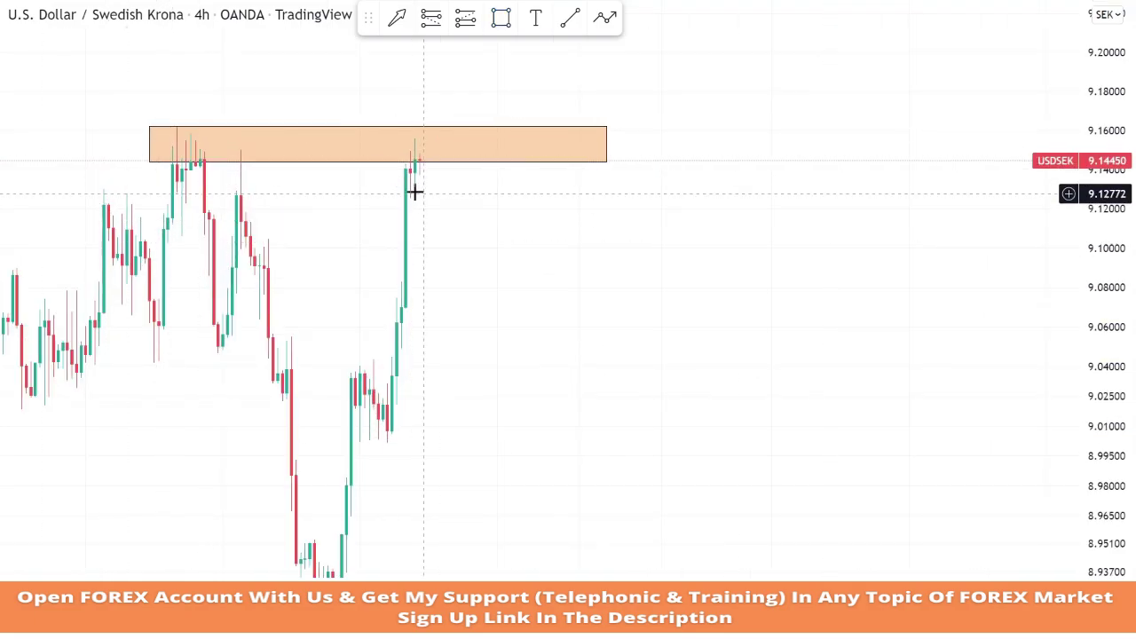
Place a short position at 9.14394 on the retest of the resistance zone, with the stop at 9.16225 and the target at 9.10710
left_click_drag(479, 203, 609, 336)
scroll(609, 332, "up", 3)
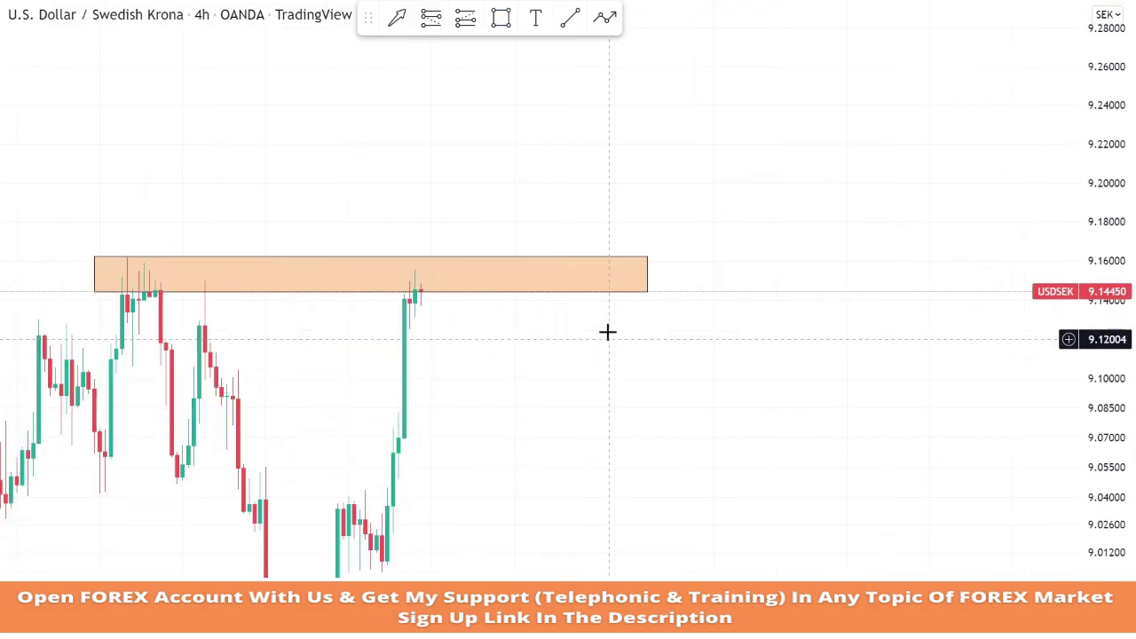
left_click_drag(1107, 266, 1106, 134)
left_click(354, 289)
left_click_drag(354, 141, 354, 236)
left_click_drag(358, 428, 357, 387)
left_click(649, 405)
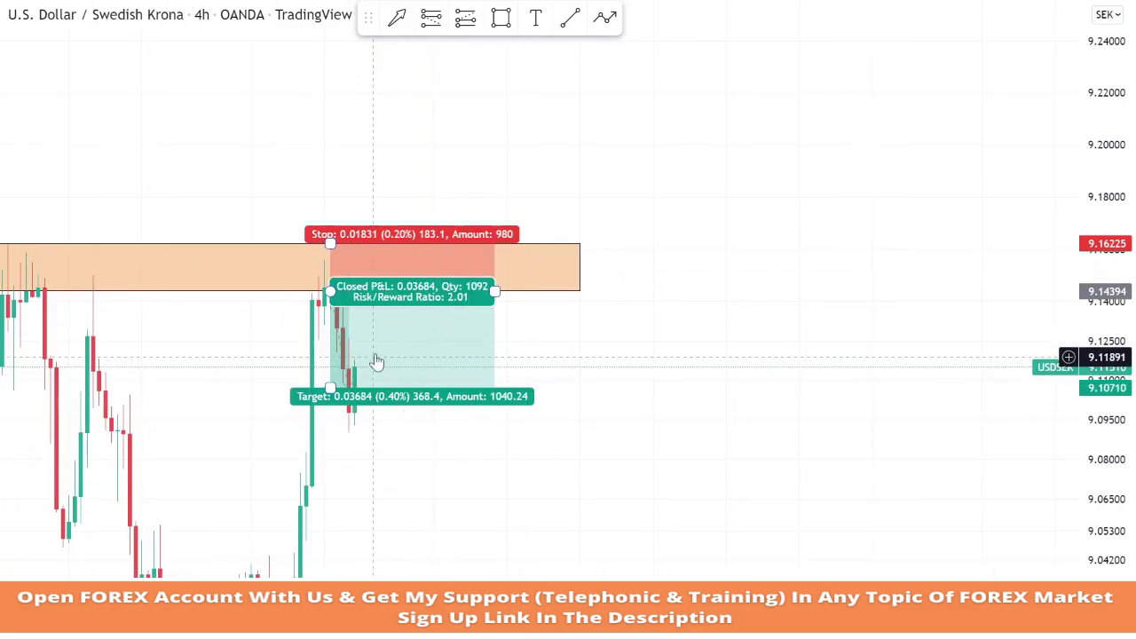
Remove the short position at the 9.144 to 9.162 resistance zone
right_click(404, 345)
left_click(457, 575)
scroll(1020, 373, "down", 5)
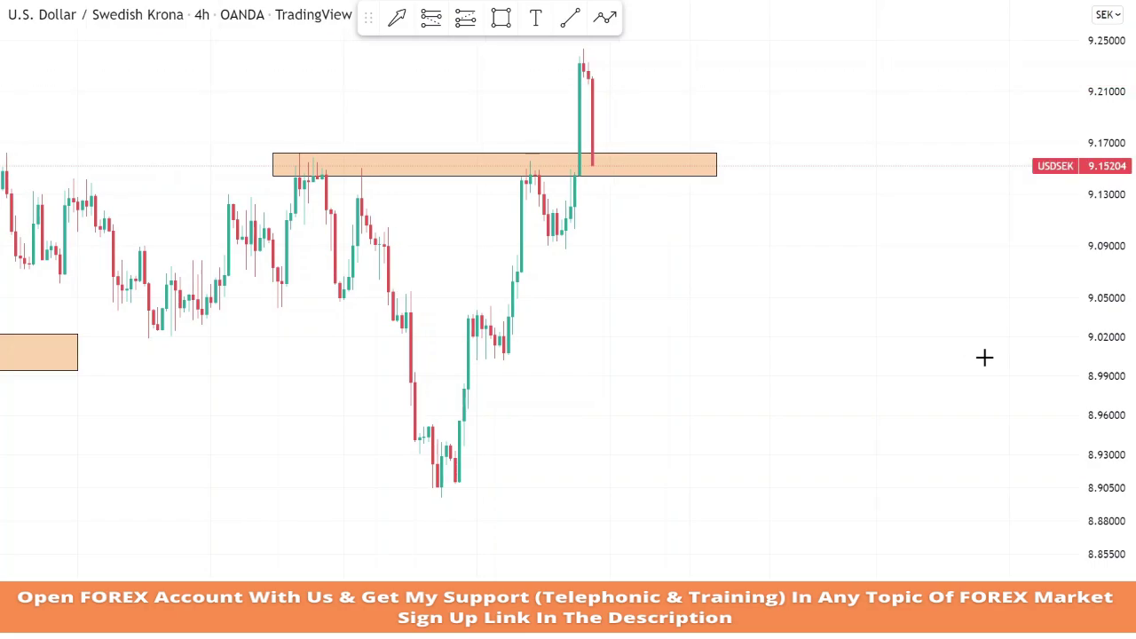
Place a long position at 9.17254 above the broken resistance zone, with the stop at 9.14421 and the target at about 9.229
left_click_drag(930, 336, 862, 464)
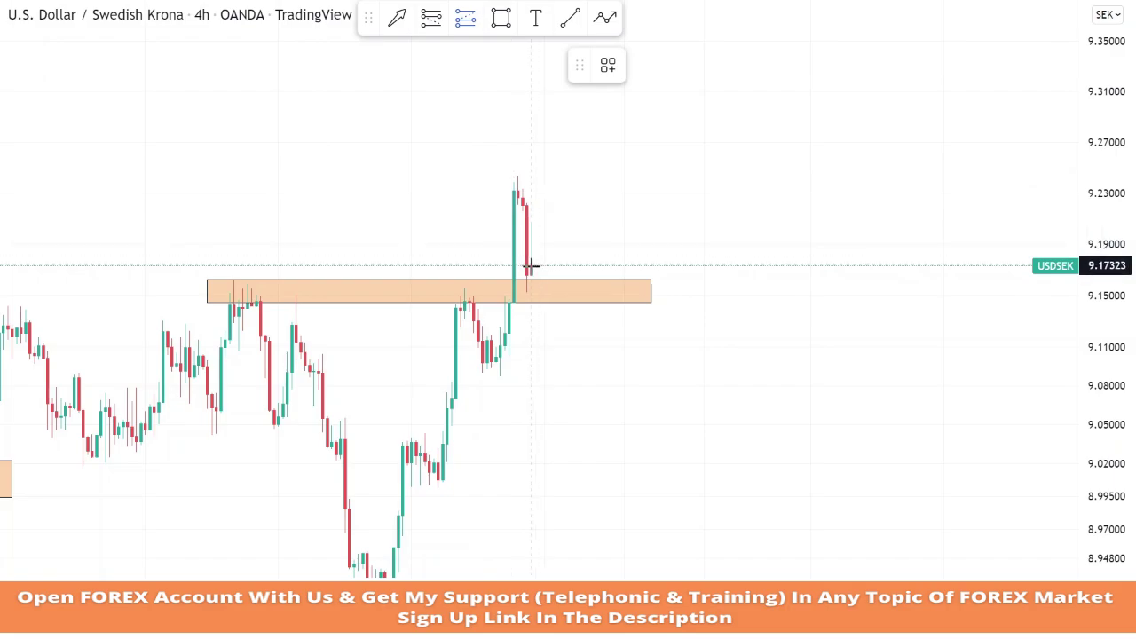
left_click(531, 266)
left_click_drag(535, 366, 544, 300)
left_click_drag(531, 179, 537, 197)
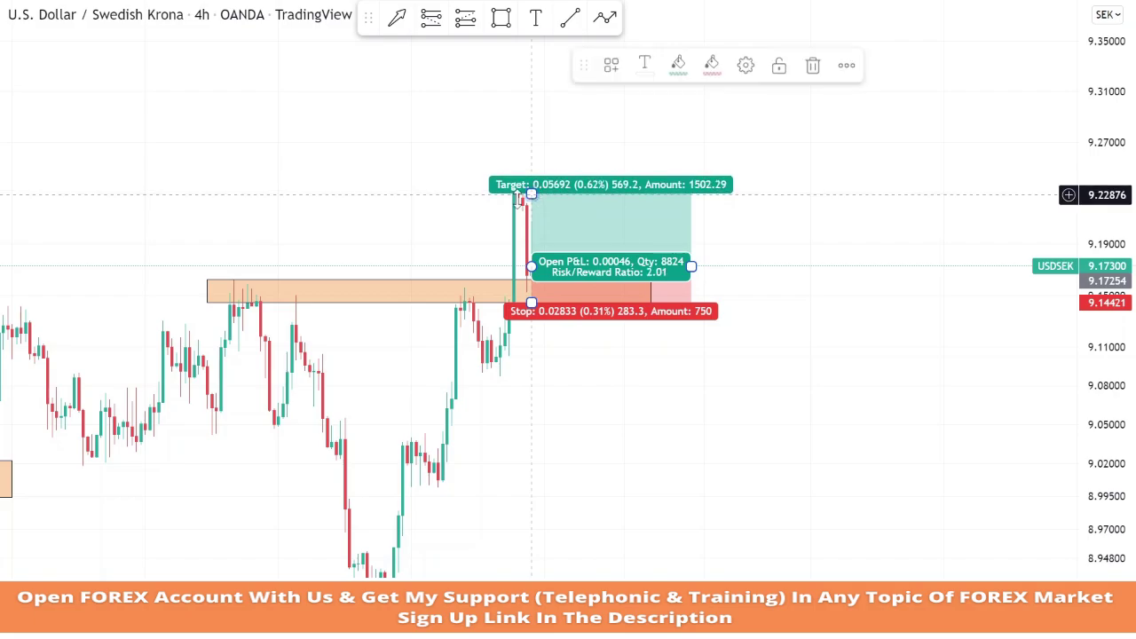
left_click(480, 203)
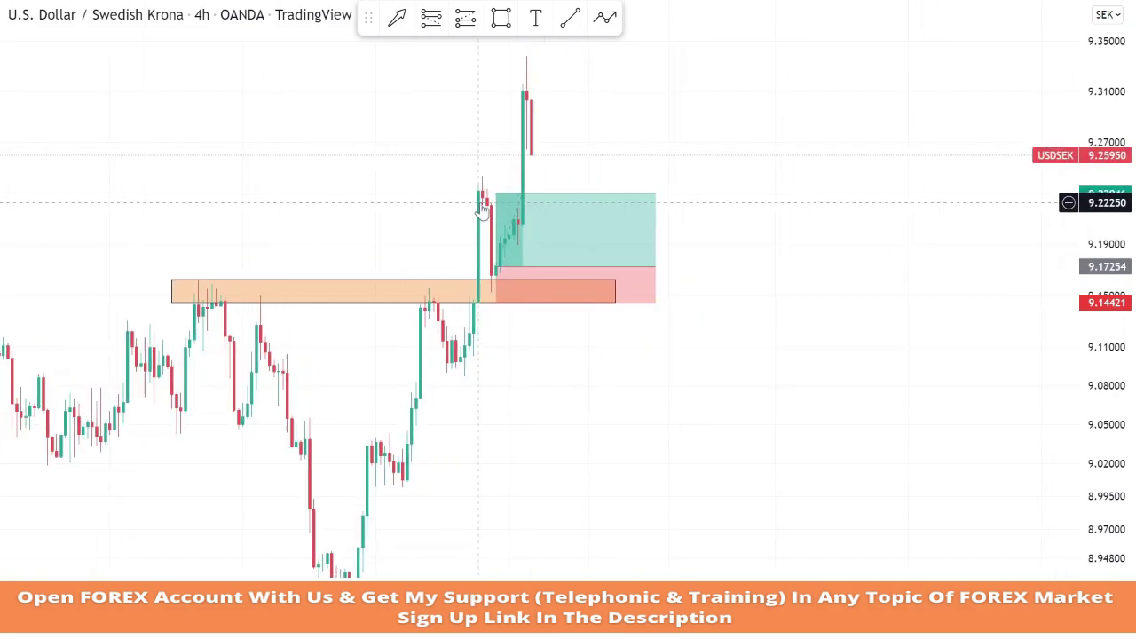
Remove the long position above the broken resistance zone
right_click(552, 223)
left_click(609, 460)
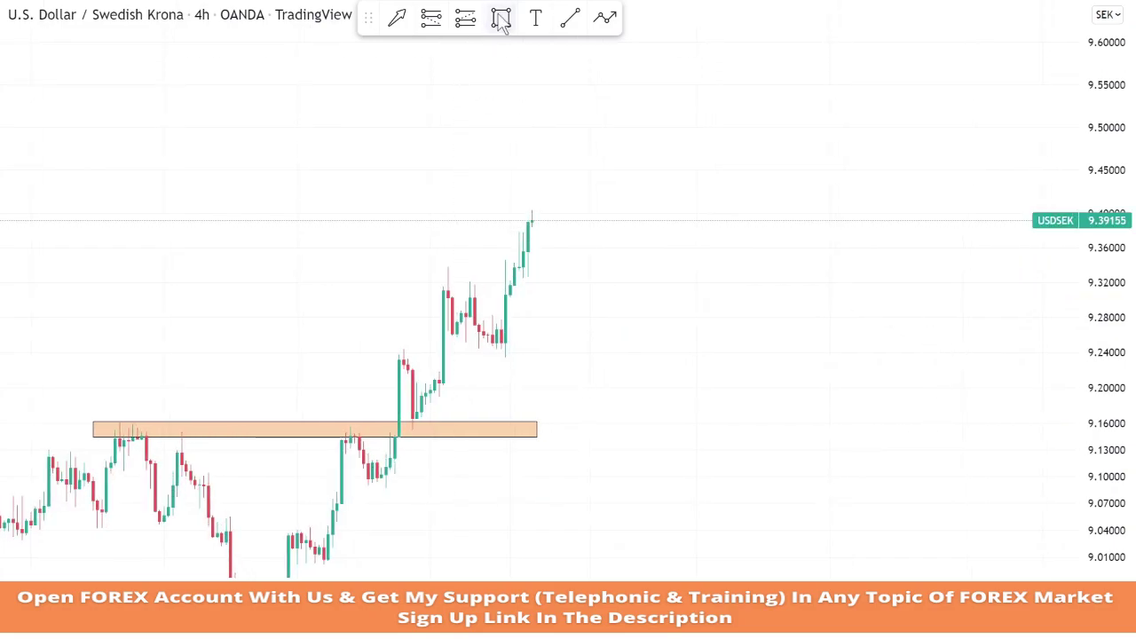
Draw a support rectangle from about 9.23 to 9.25 at the pullback low and a resistance rectangle from about 9.44 to 9.48 at the peak
left_click_drag(484, 332, 1039, 358)
left_click_drag(919, 290, 855, 341)
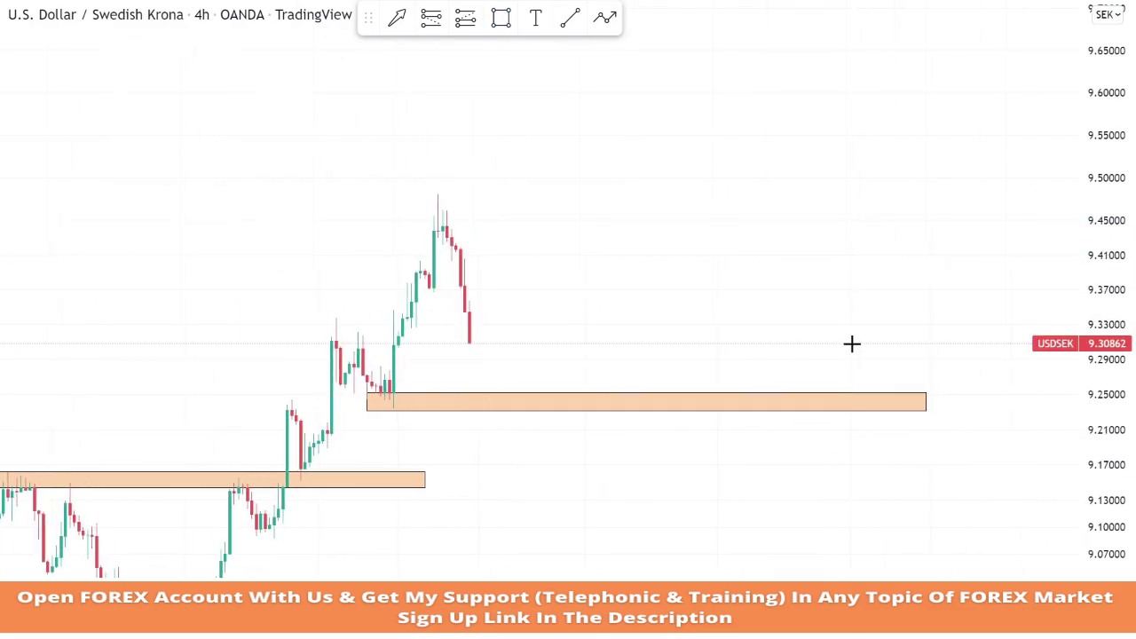
left_click(501, 18)
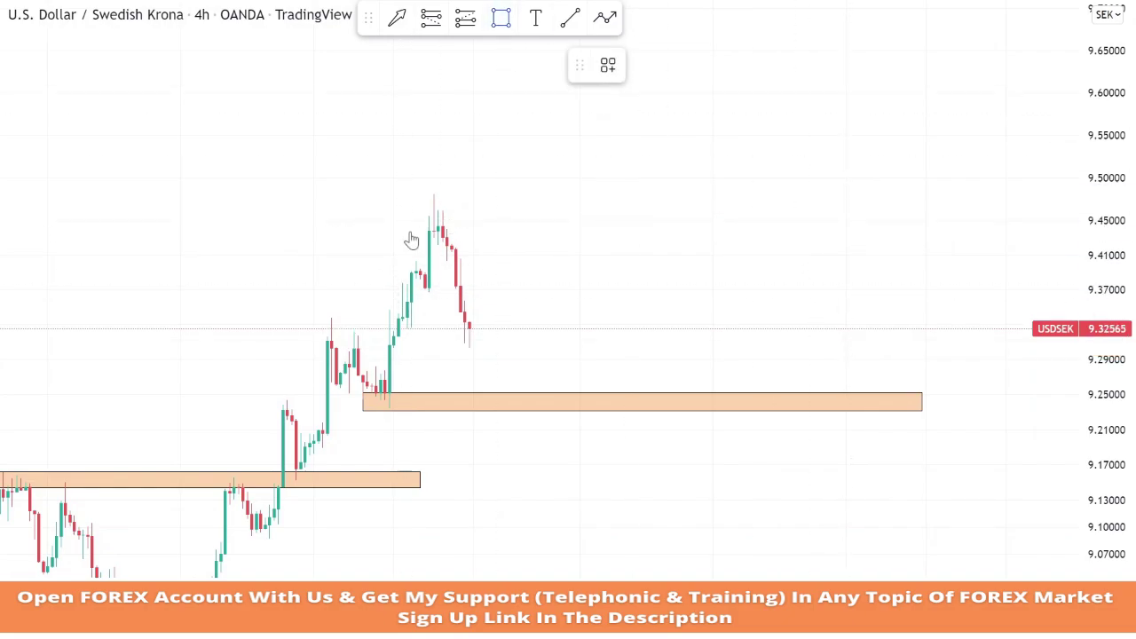
mouse_move(416, 227)
left_mouse_down()
mouse_move(855, 203)
mouse_move(860, 193)
left_mouse_up()
left_click(878, 166)
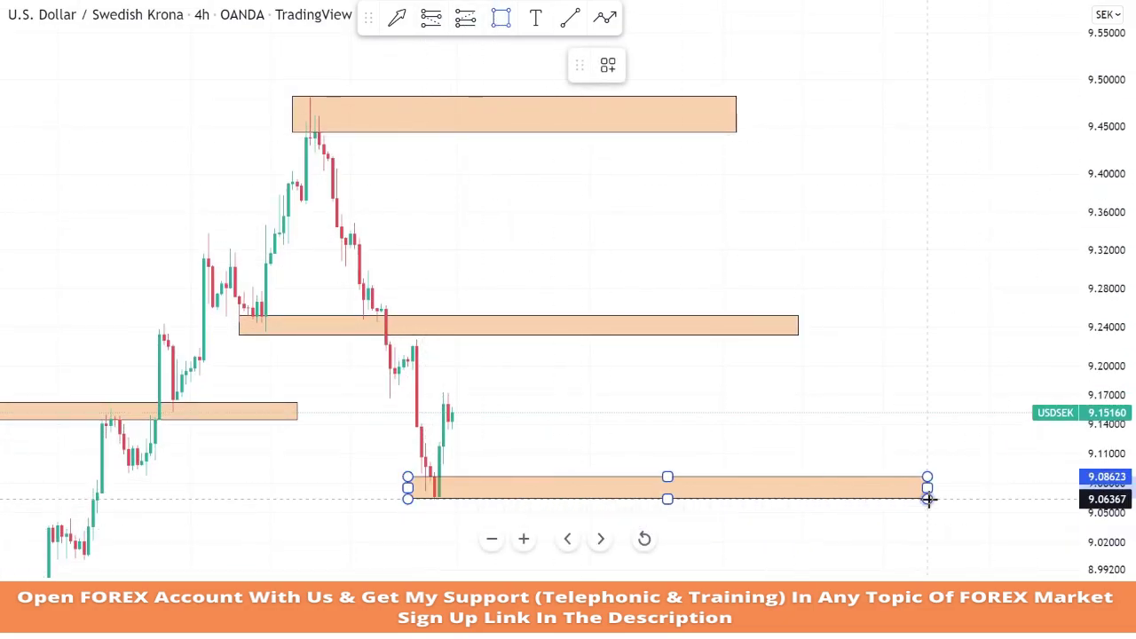
Draw a support rectangle from 9.08623 to about 9.064 at the latest swing low
left_click(751, 498)
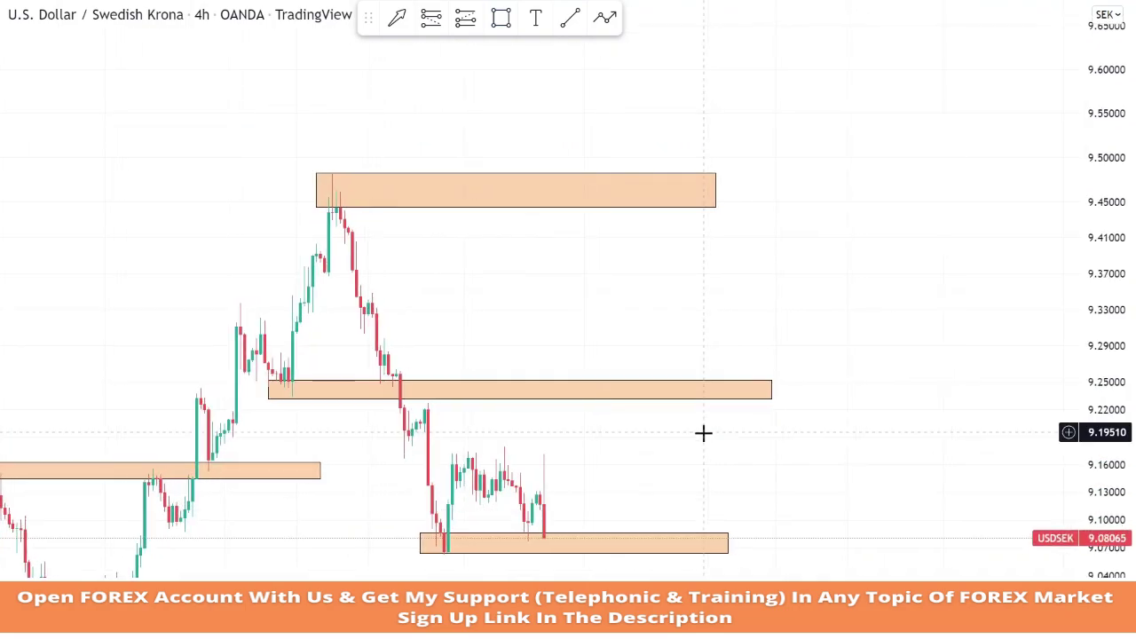
left_click_drag(722, 436, 792, 306)
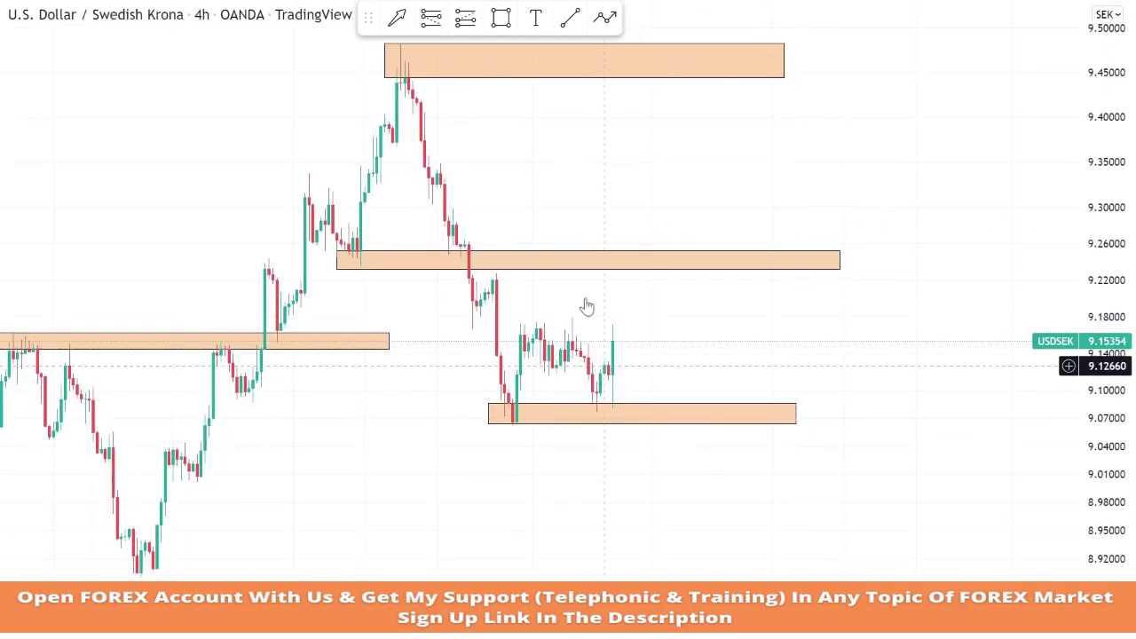
Place a long position at 9.15355 above the lowest support zone, with the stop at 9.06338 and the target at 9.33464
left_click(470, 17)
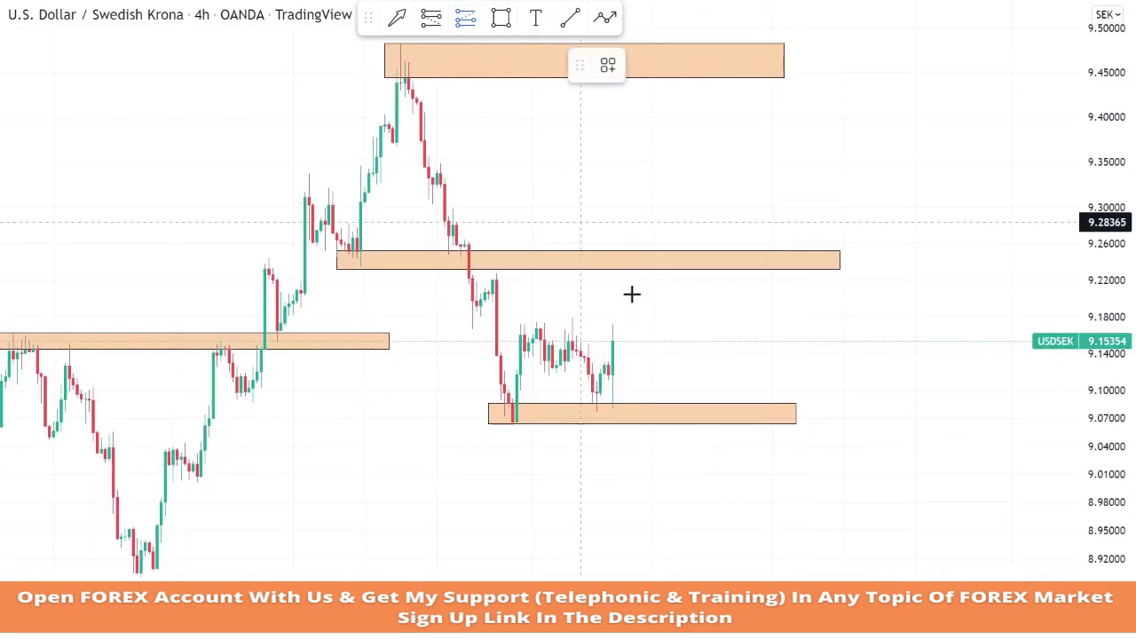
left_click(615, 341)
left_click_drag(622, 455, 611, 423)
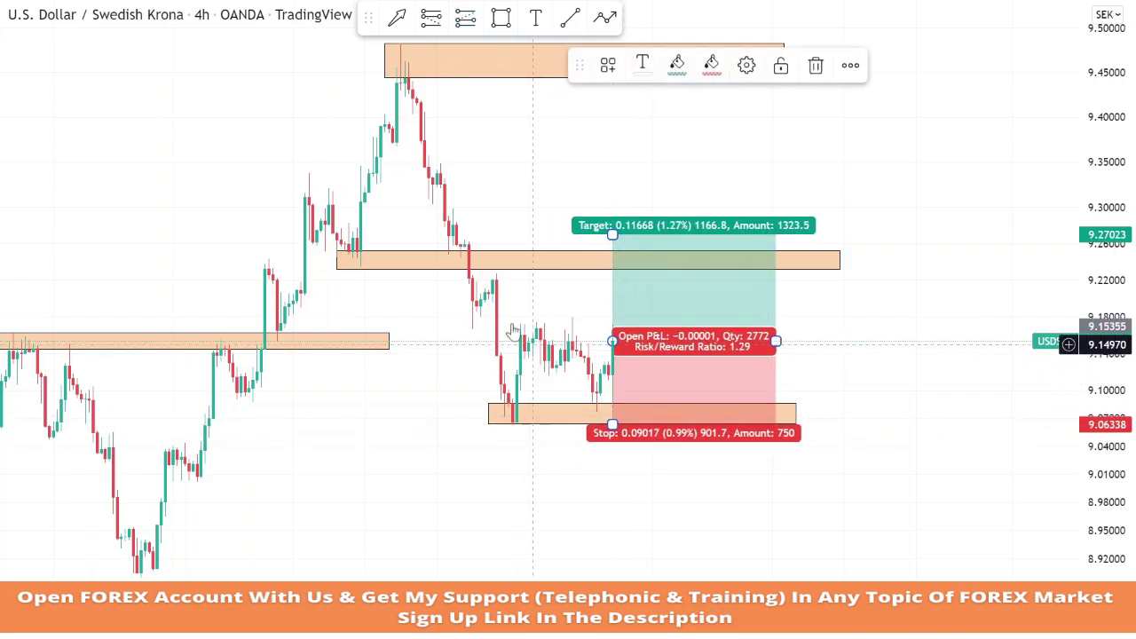
left_click_drag(613, 235, 600, 176)
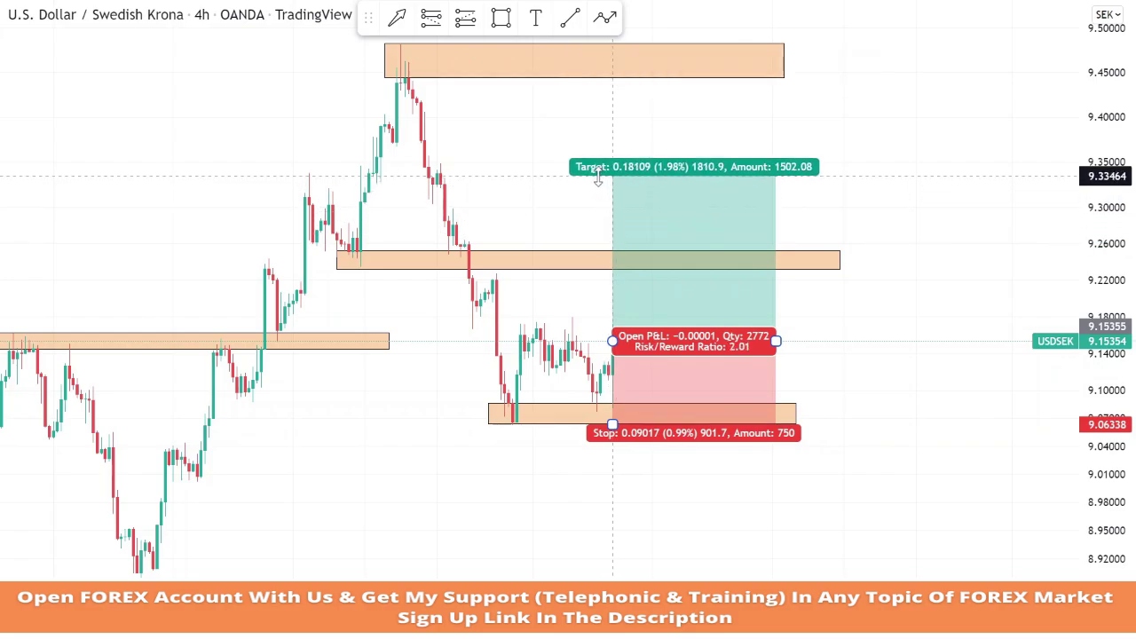
left_click(553, 196)
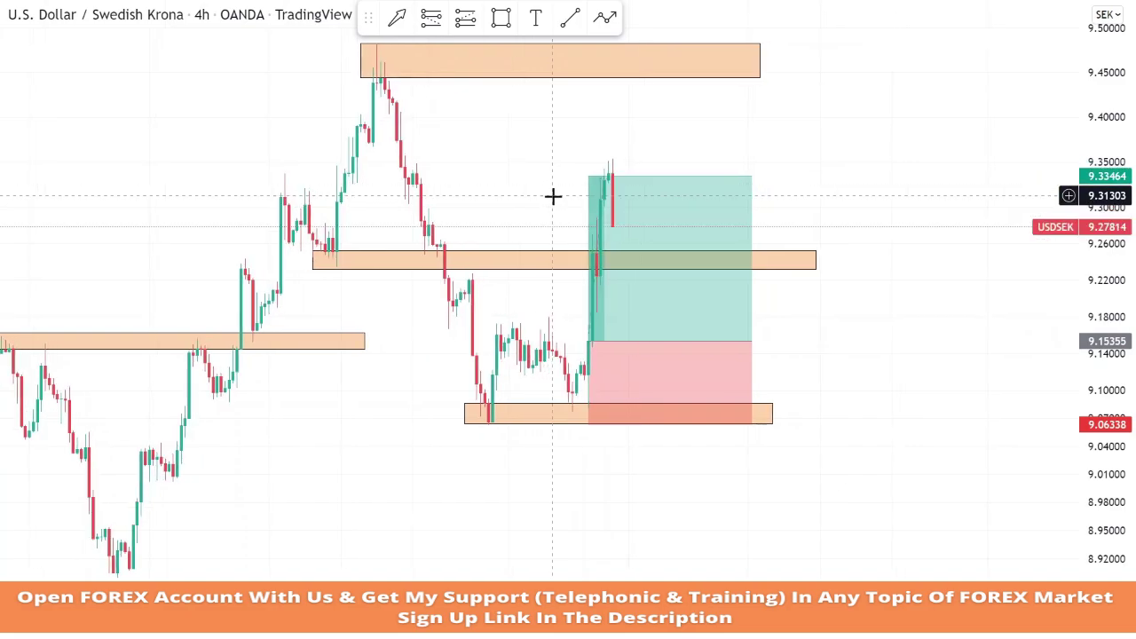
Remove the long position above the lowest support zone
right_click(634, 284)
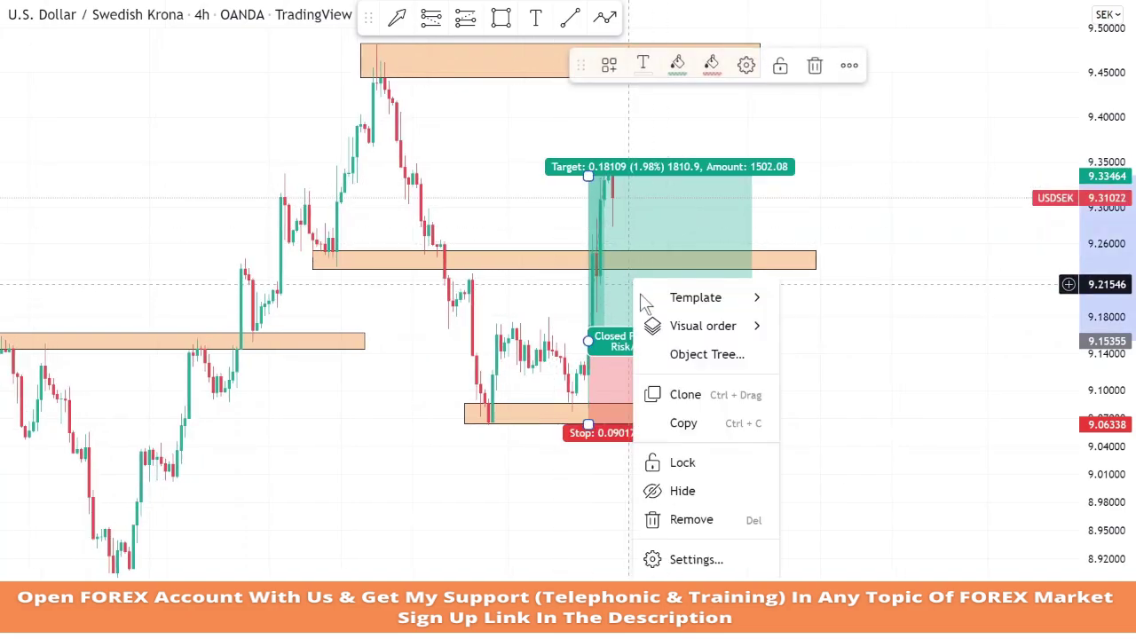
left_click(691, 519)
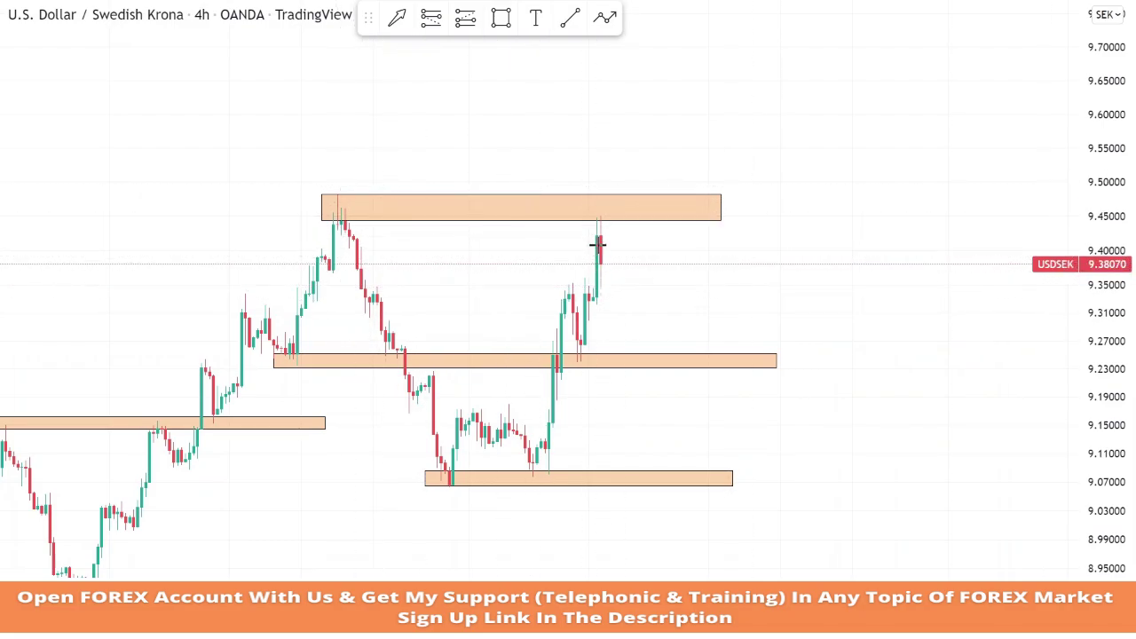
Place a short position at 9.38740 below the upper resistance zone, with the stop at 9.45452 and the target at 9.25207
left_click(431, 22)
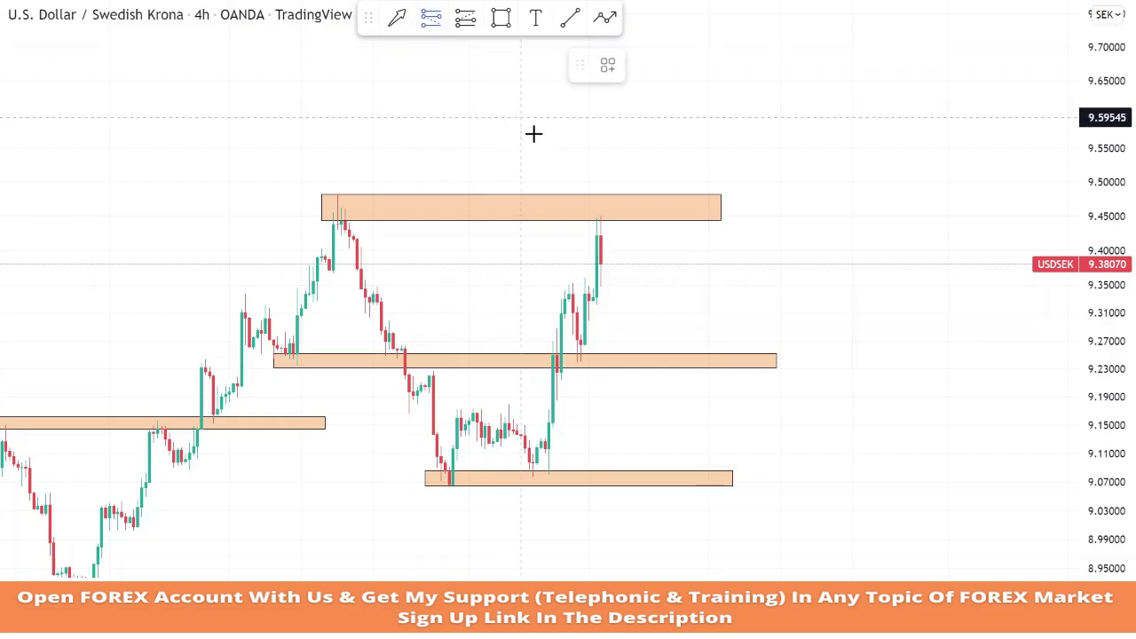
left_click(601, 260)
left_click_drag(600, 179, 619, 213)
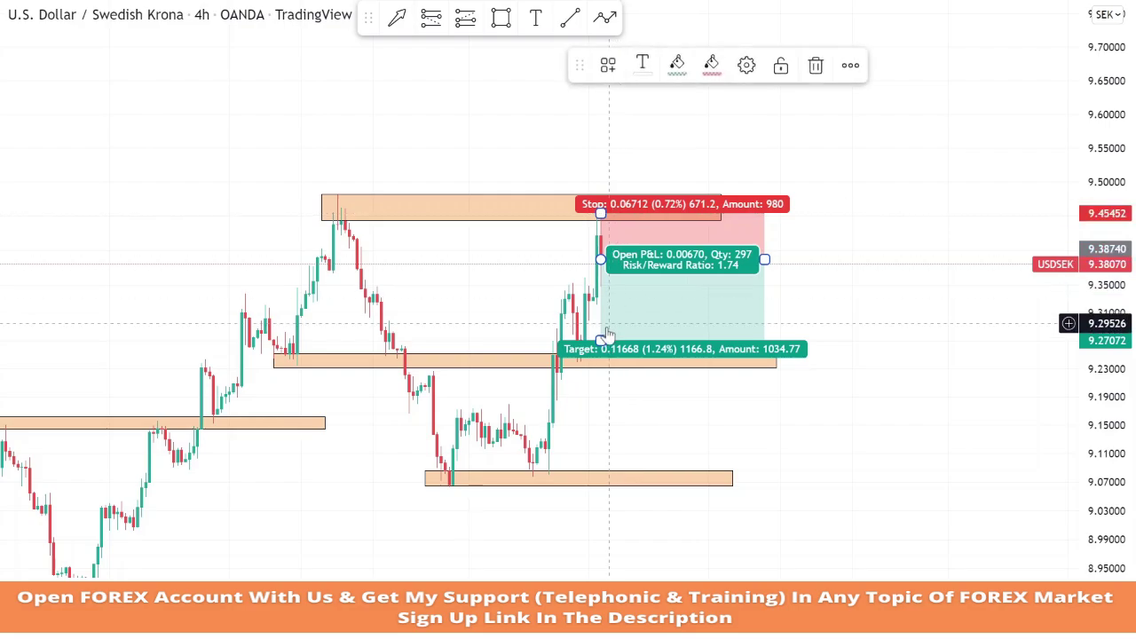
left_click_drag(604, 341, 635, 353)
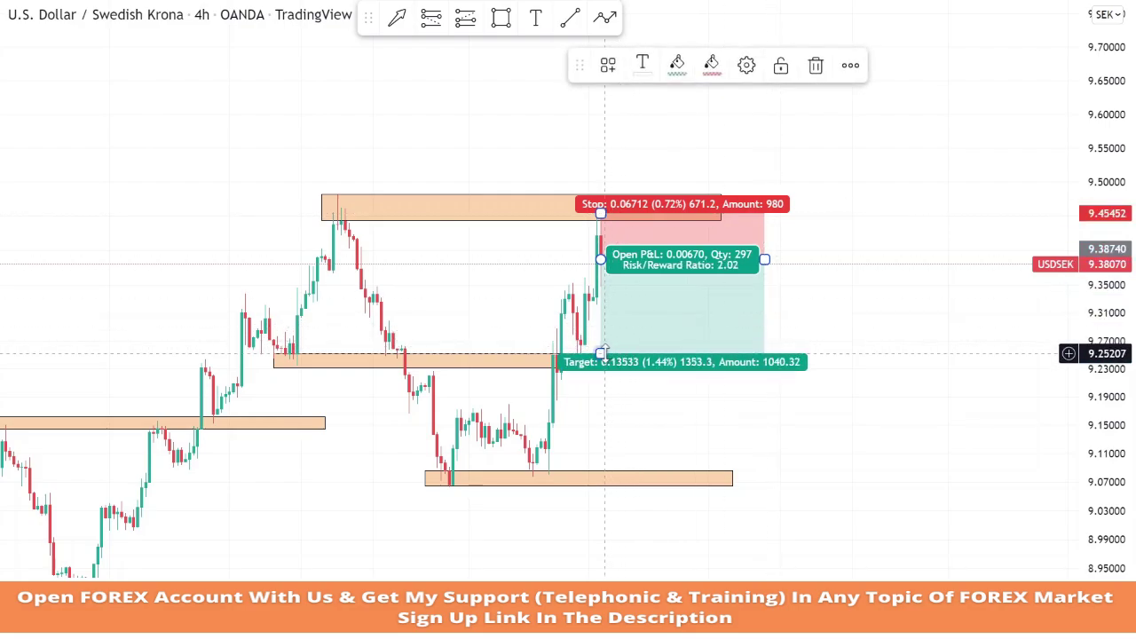
left_click_drag(602, 352, 606, 349)
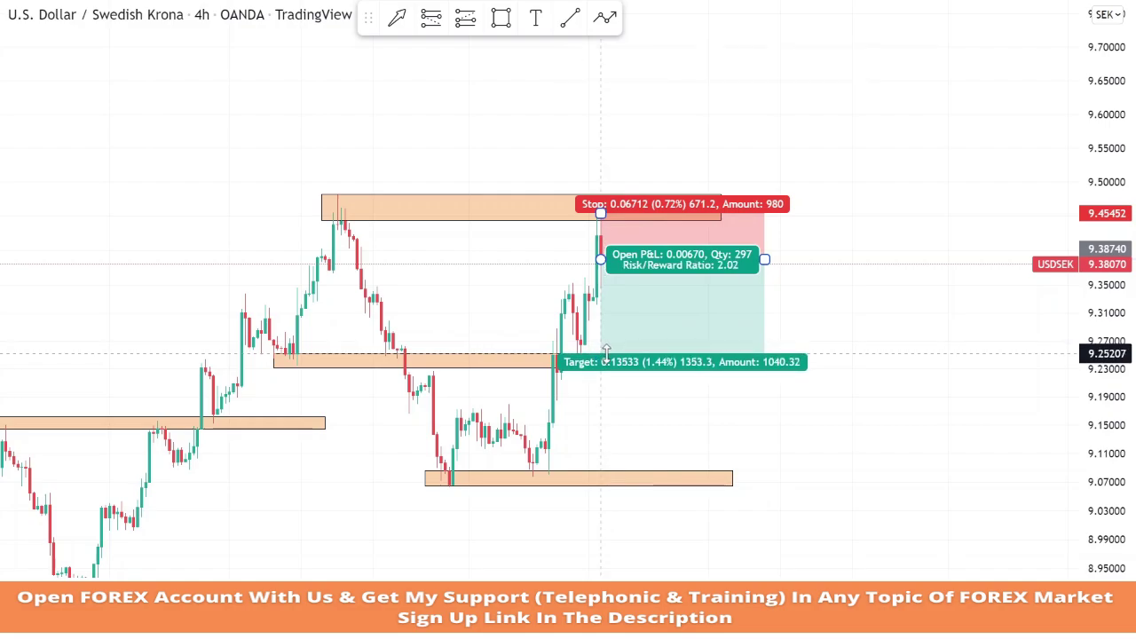
left_click_drag(604, 353, 605, 353)
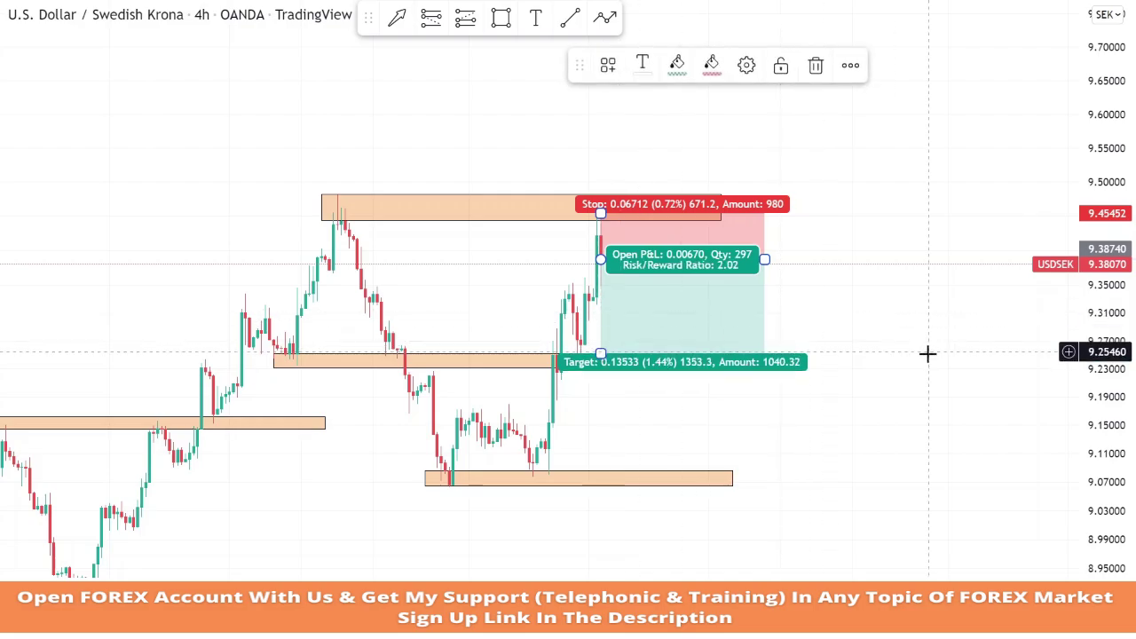
Fine-tune the short position's target to 9.25293 for a risk/reward ratio of 2
left_click_drag(1098, 333, 1097, 294)
left_click_drag(959, 295, 1003, 245)
scroll(639, 324, "up", 2)
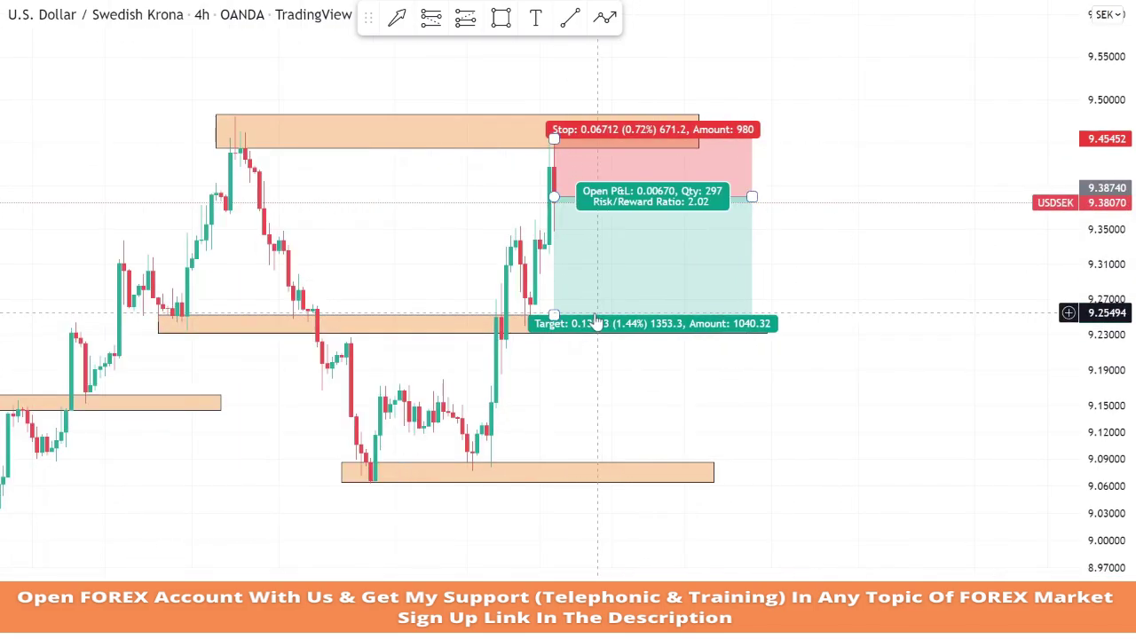
left_click_drag(555, 314, 555, 314)
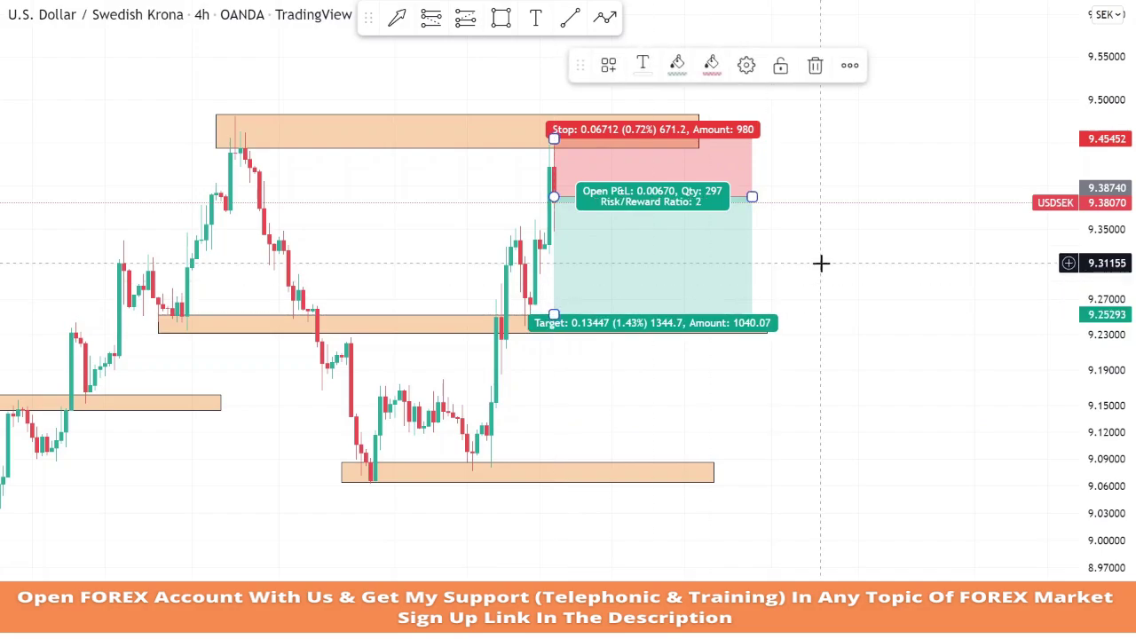
left_click(819, 256)
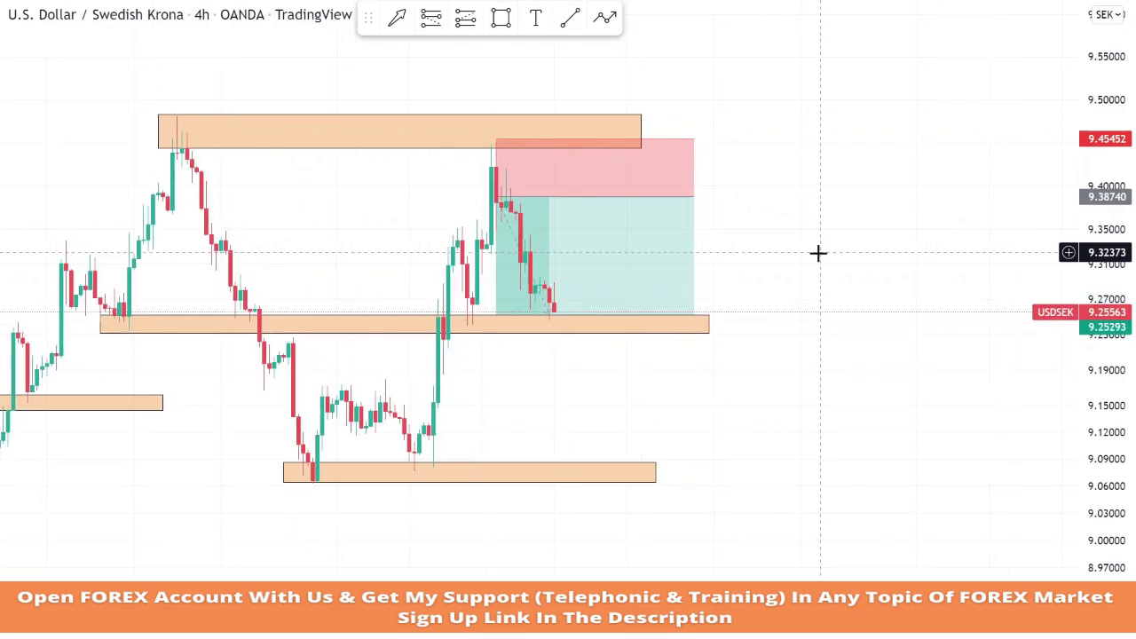
Replace the short position with a long position at 9.29041 above the middle support zone, with the stop at 9.23009 and the target at 9.41097
right_click(607, 277)
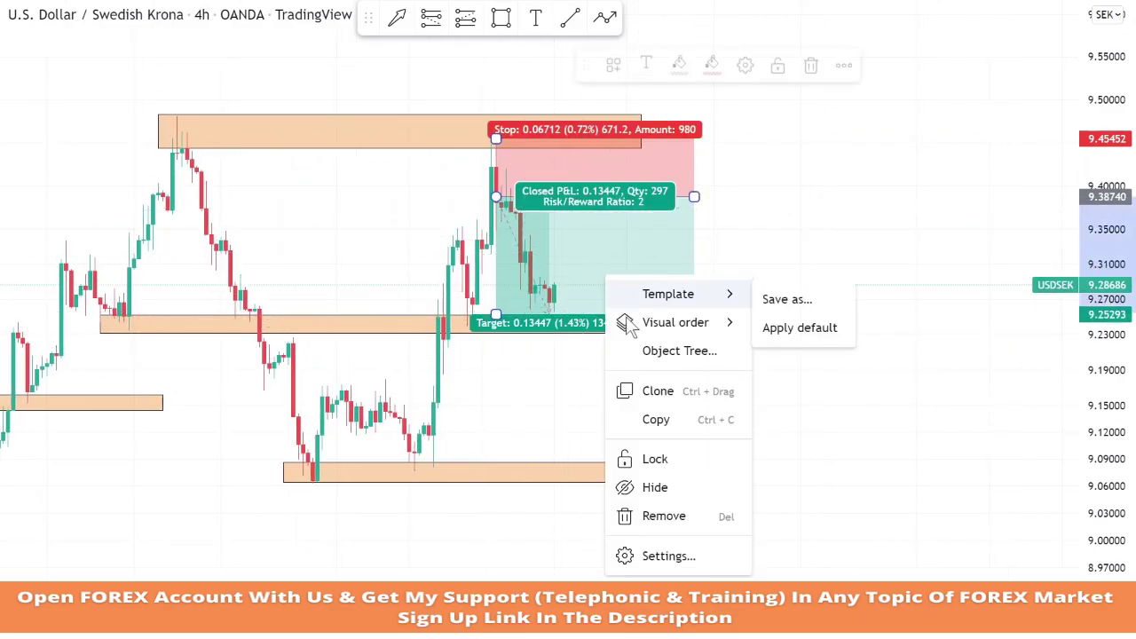
left_click(719, 526)
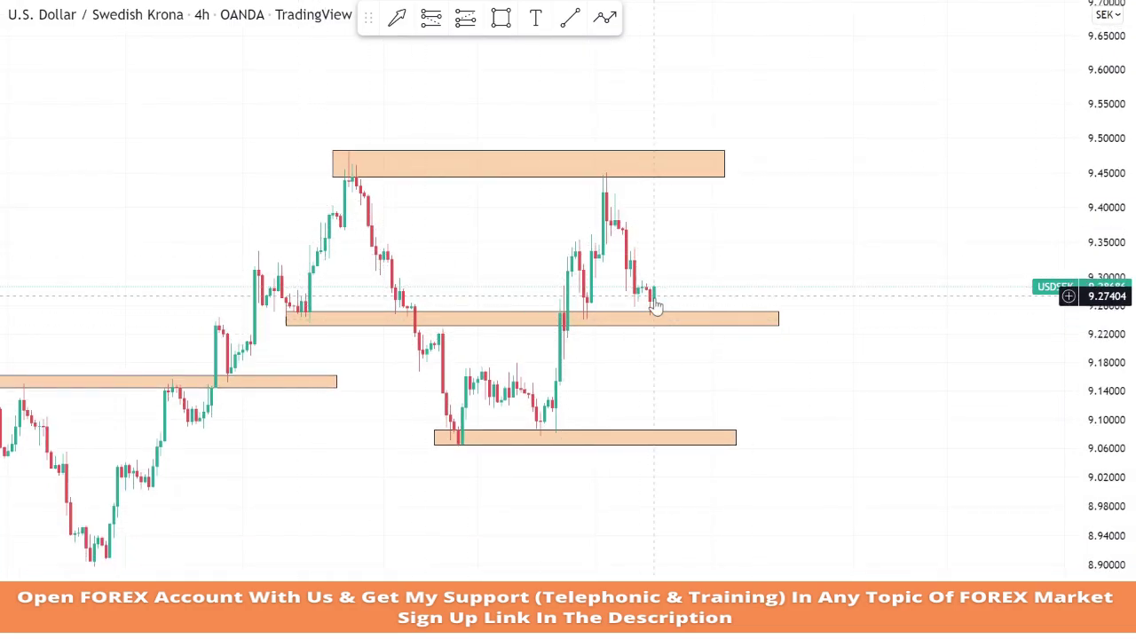
left_click(473, 22)
left_click(653, 284)
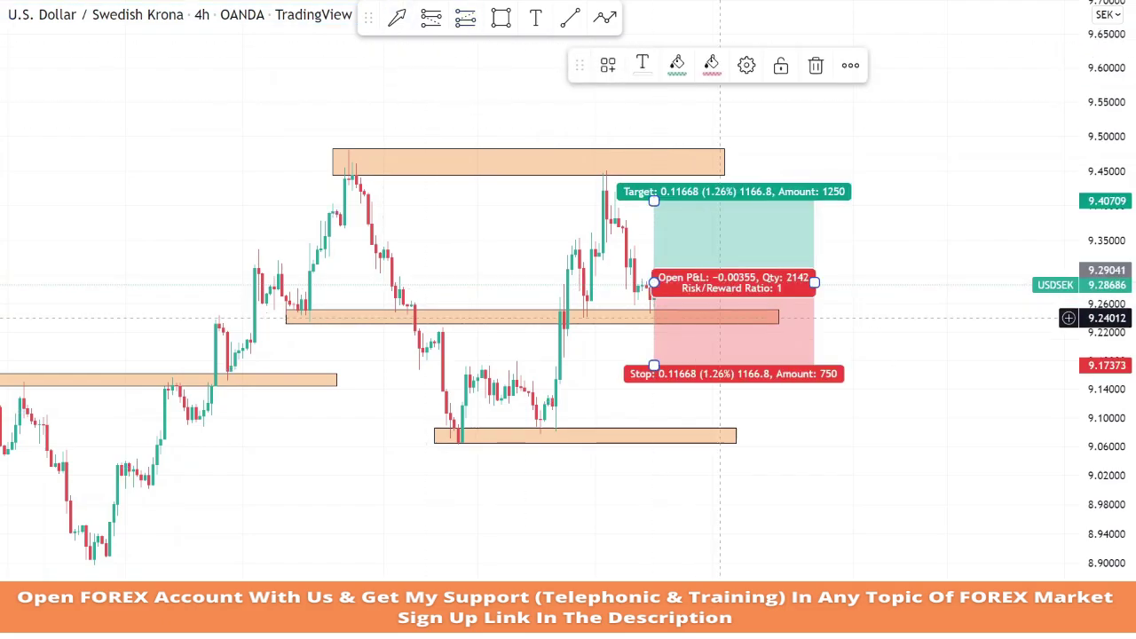
left_click_drag(654, 370, 659, 325)
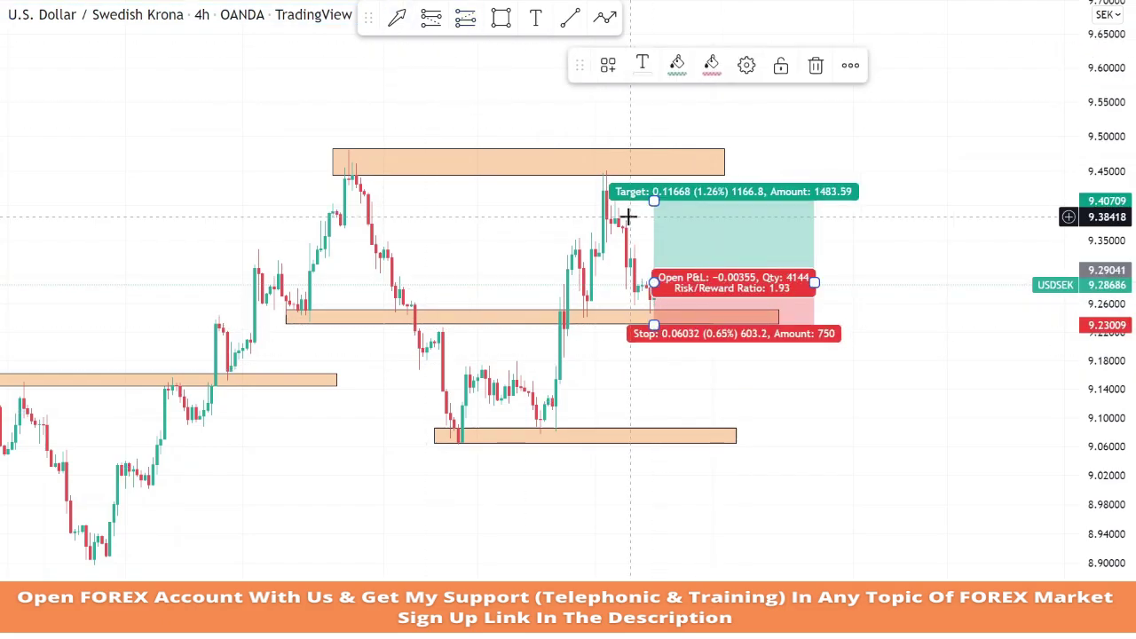
left_click_drag(655, 201, 654, 197)
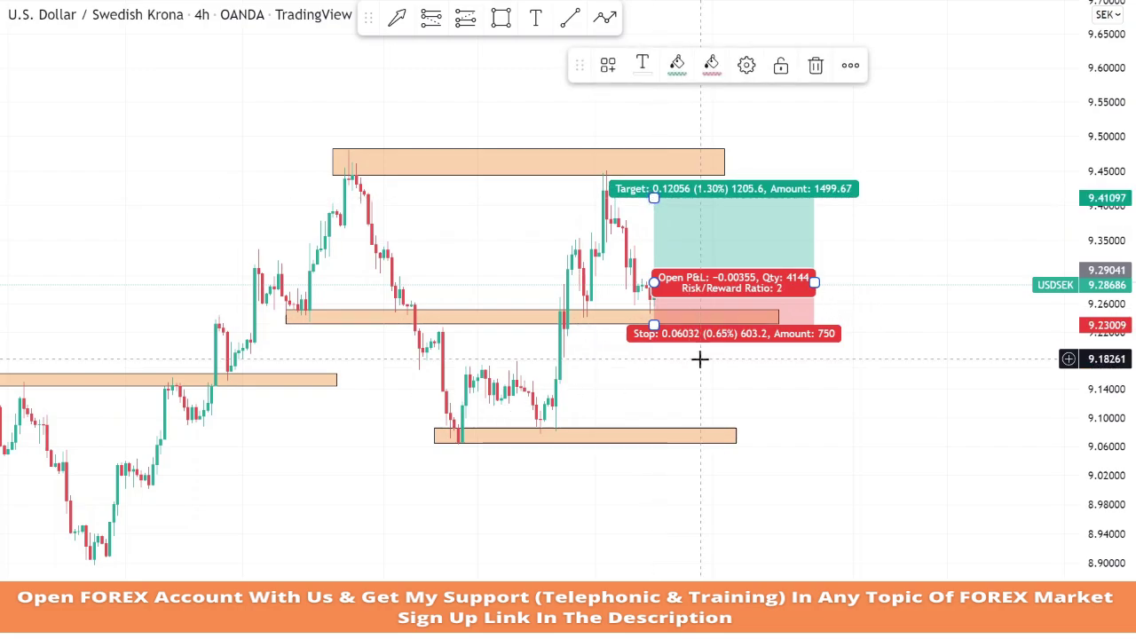
left_click(787, 477)
scroll(785, 480, "right", 2)
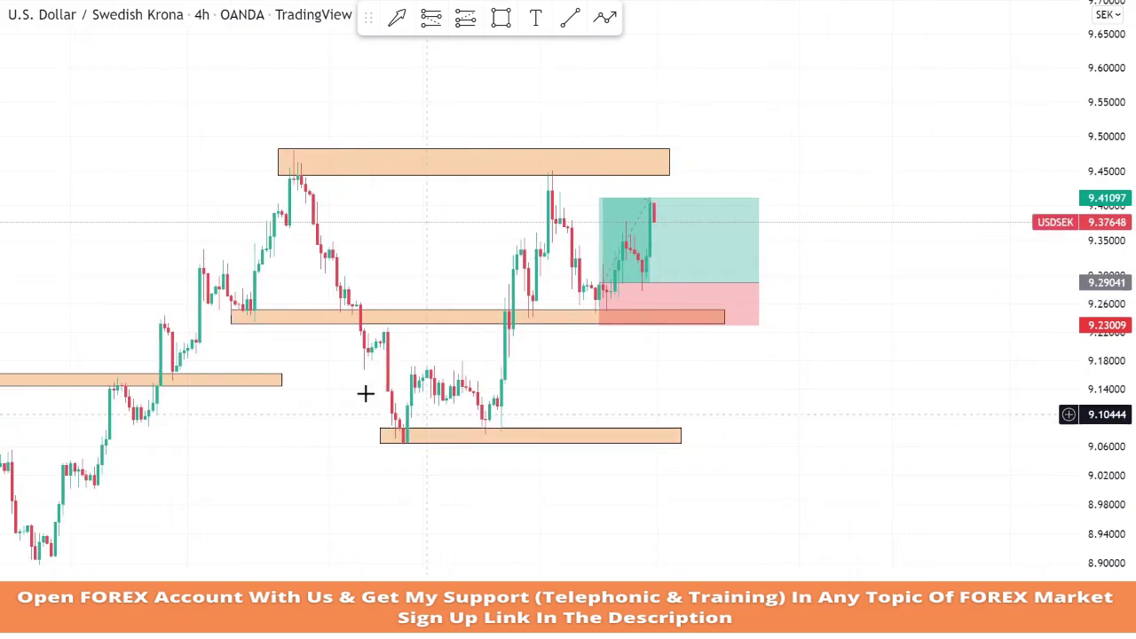
Remove the long position above the middle support zone and extend the upper resistance rectangle forward in time, beyond the latest candle
right_click(643, 271)
left_click(702, 507)
scroll(659, 490, "down", 1)
left_click_drag(660, 490, 806, 494)
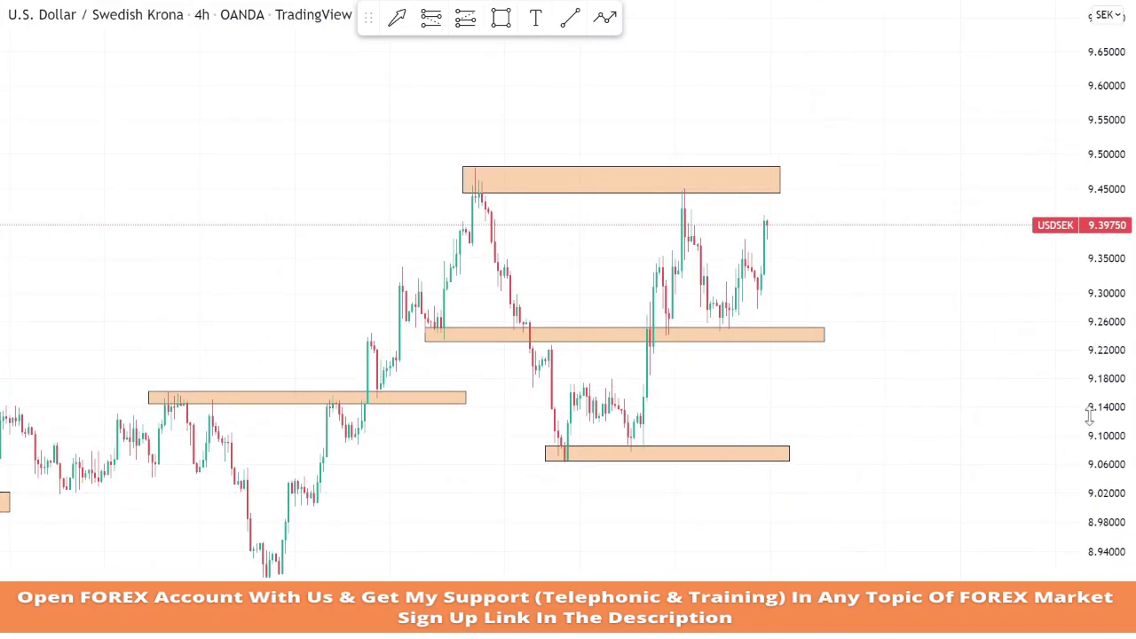
left_click_drag(781, 180, 866, 180)
Place a short position at 9.44045 at the resistance zone's lower edge, with the stop at 9.48291 and the target at 9.35478
left_click_drag(923, 241, 912, 298)
left_click_drag(1110, 249, 1127, 79)
scroll(984, 210, "up", 3)
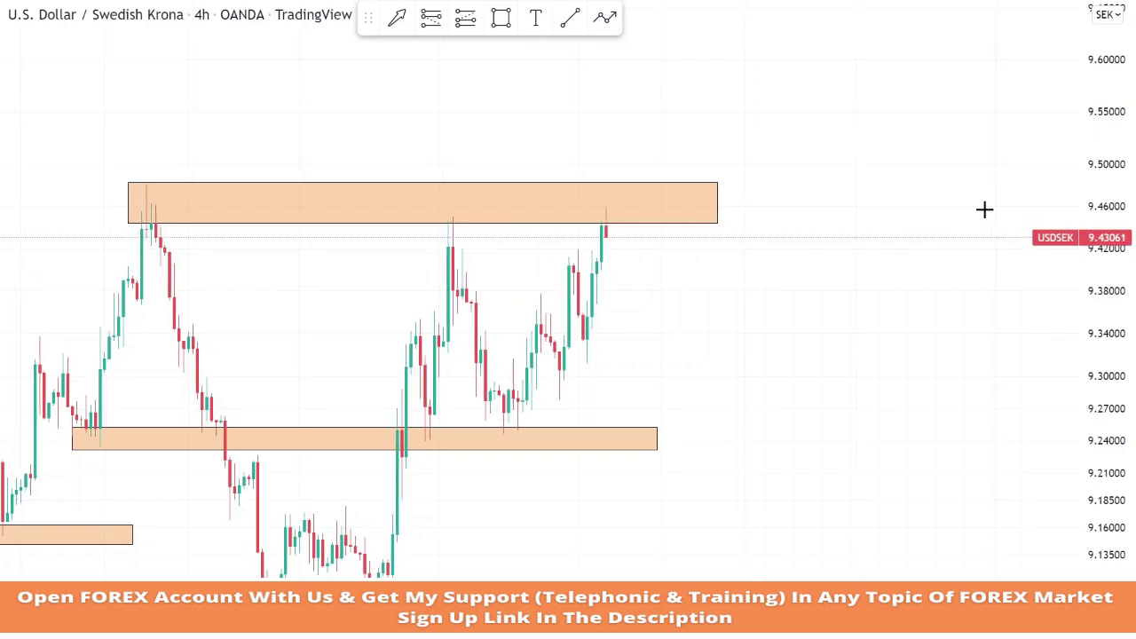
left_click_drag(1131, 287, 1131, 182)
scroll(997, 185, "up", 2)
left_click_drag(265, 250, 460, 342)
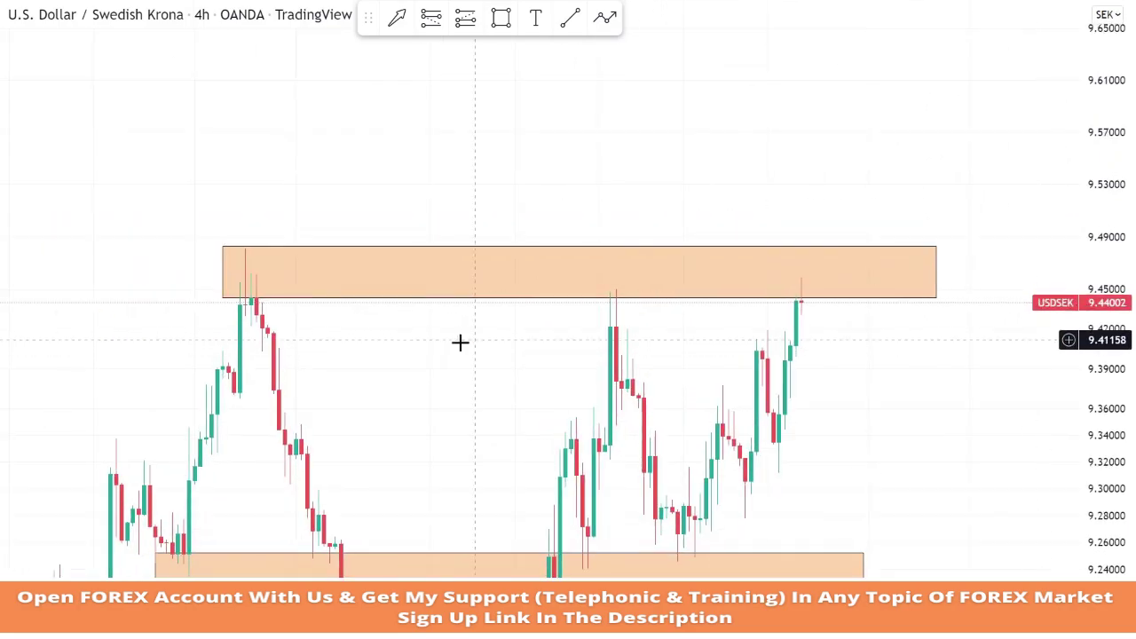
left_click(431, 19)
left_click(791, 302)
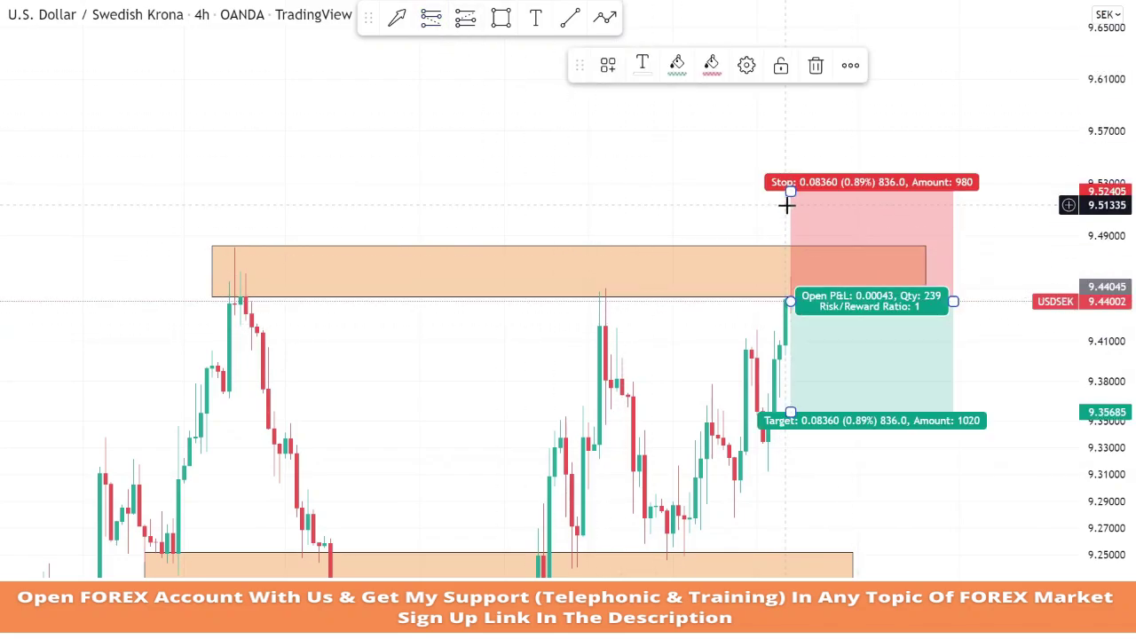
left_click_drag(777, 188, 746, 142)
left_click_drag(760, 366, 760, 369)
left_click(804, 408)
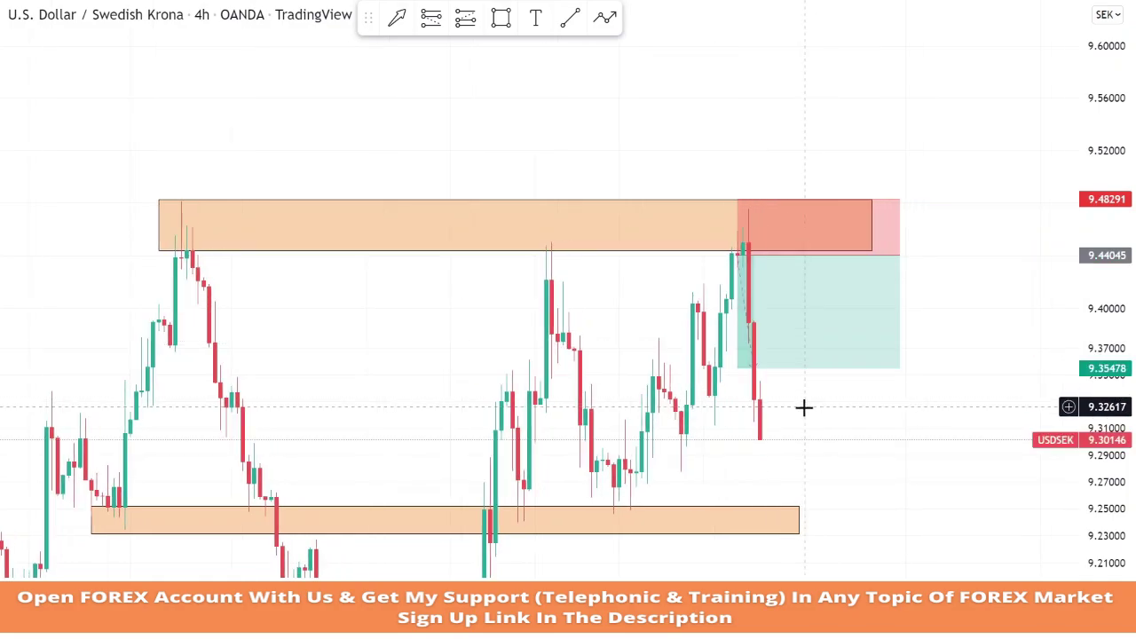
Remove the short position at the upper resistance zone
right_click(793, 305)
left_click(914, 531)
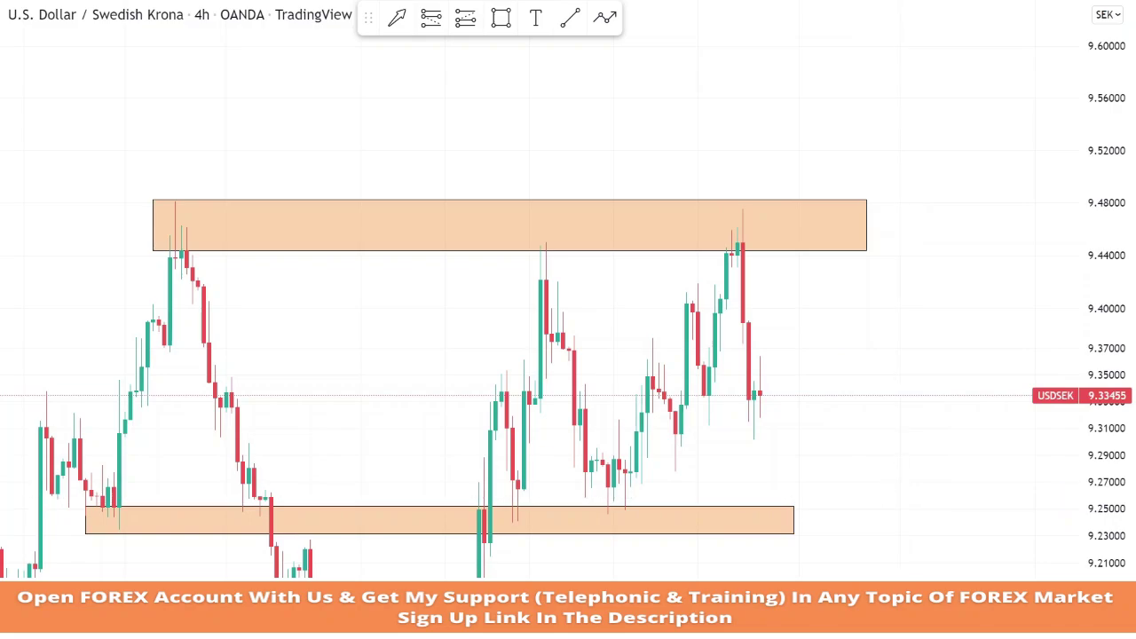